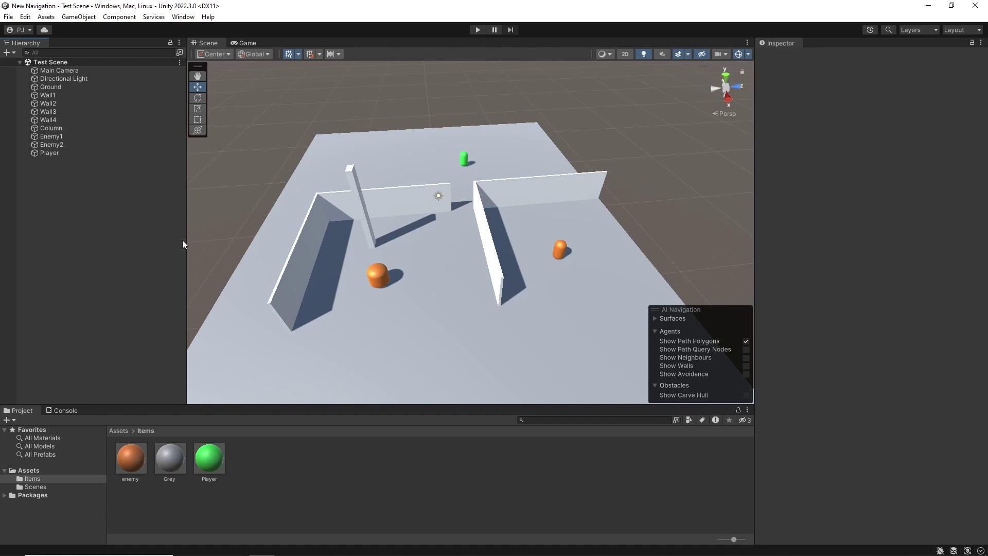
Check the AI Navigation package in the Package Manager
{"action": "left_click", "coordinate": [183, 16]}
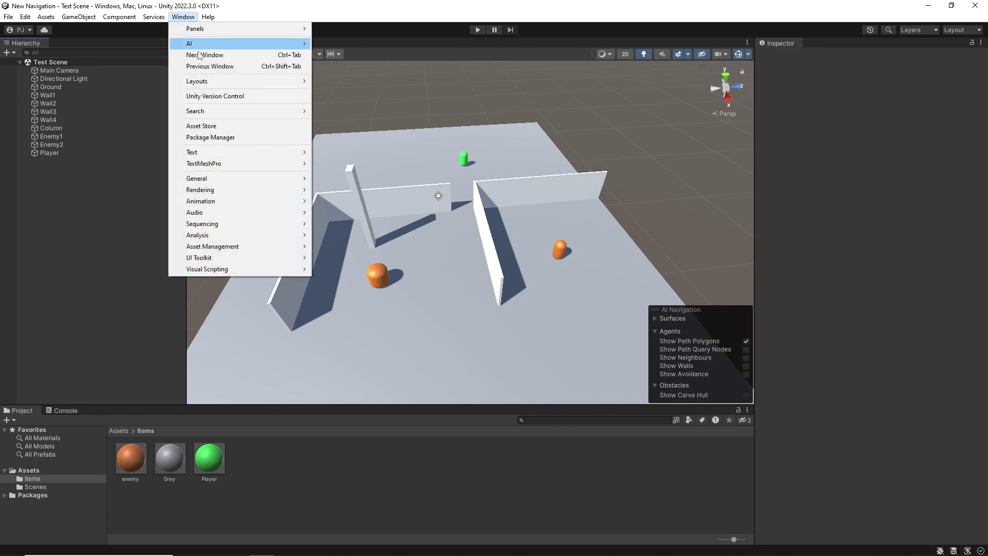
{"action": "left_click", "coordinate": [229, 138]}
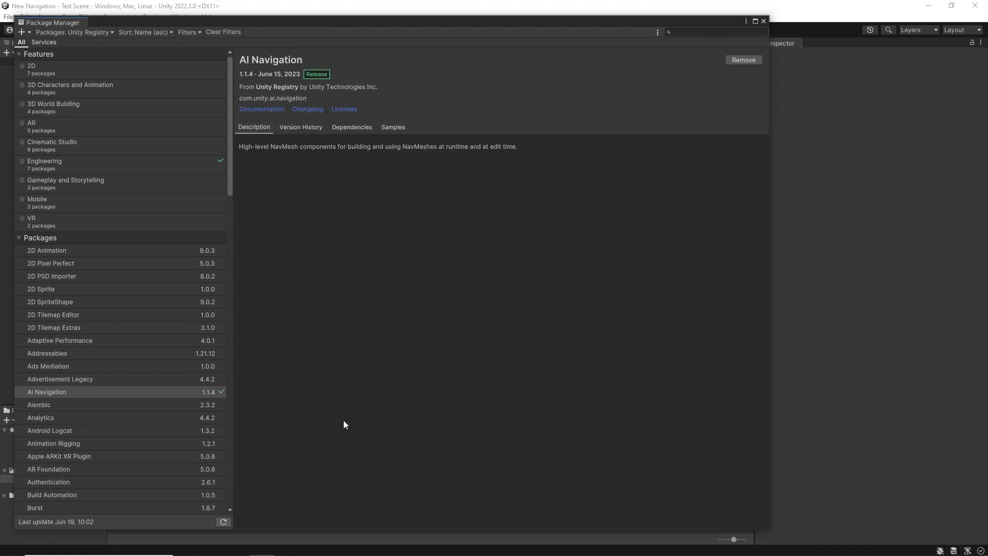
{"action": "left_click", "coordinate": [764, 22]}
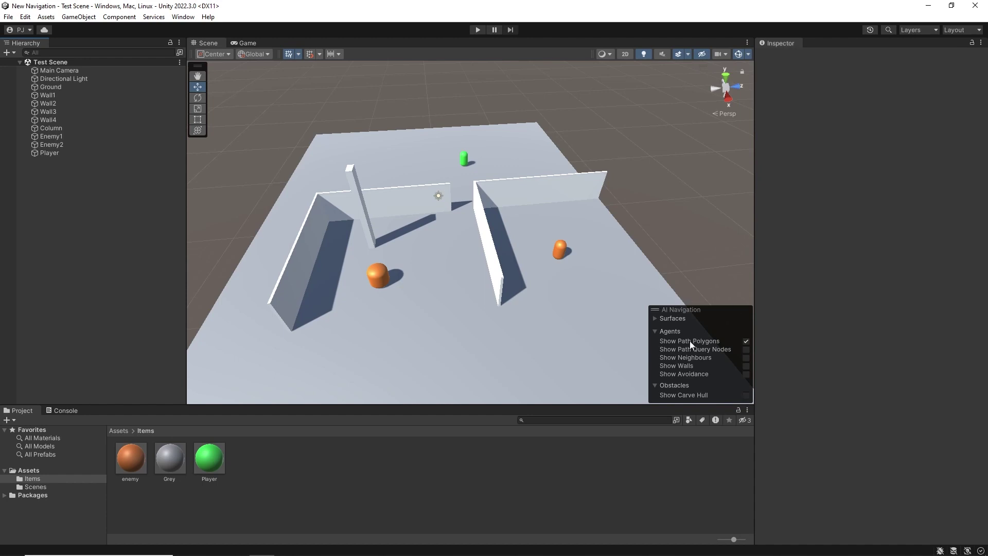
Toggle Show NavMesh, then collapse, restore and hide the AI Navigation overlay
{"action": "left_click", "coordinate": [653, 319]}
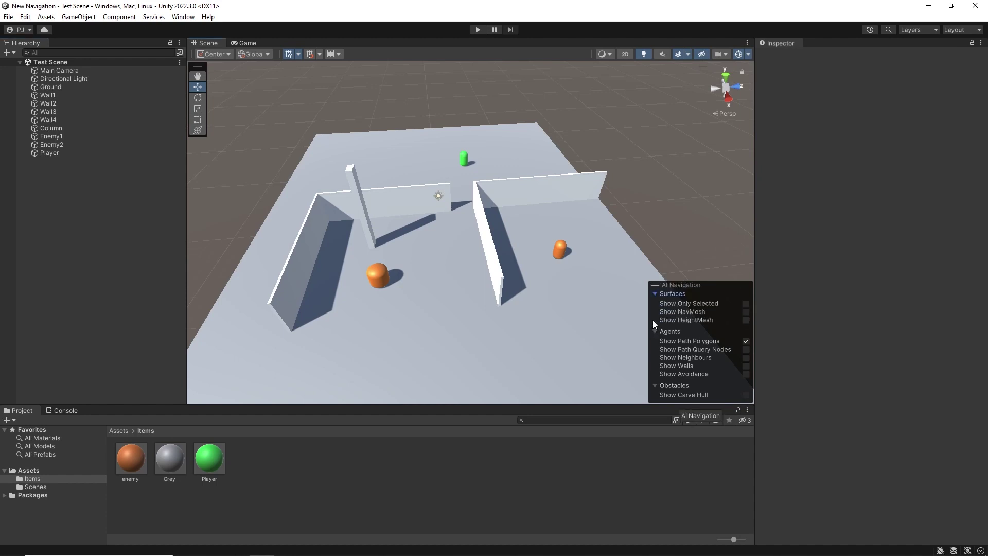
{"action": "left_click", "coordinate": [746, 311]}
{"action": "left_click", "coordinate": [654, 294]}
{"action": "right_click", "coordinate": [688, 310]}
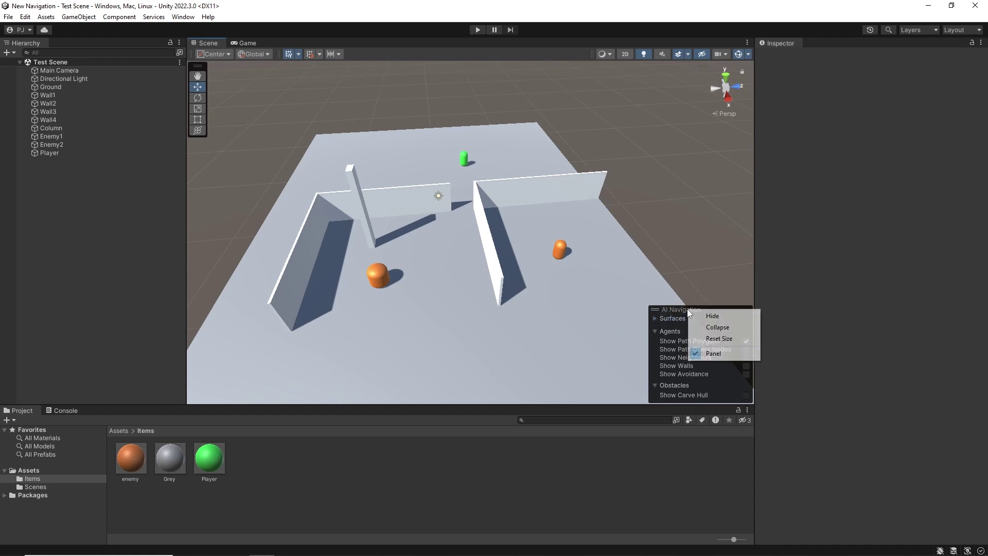
{"action": "left_click", "coordinate": [720, 330]}
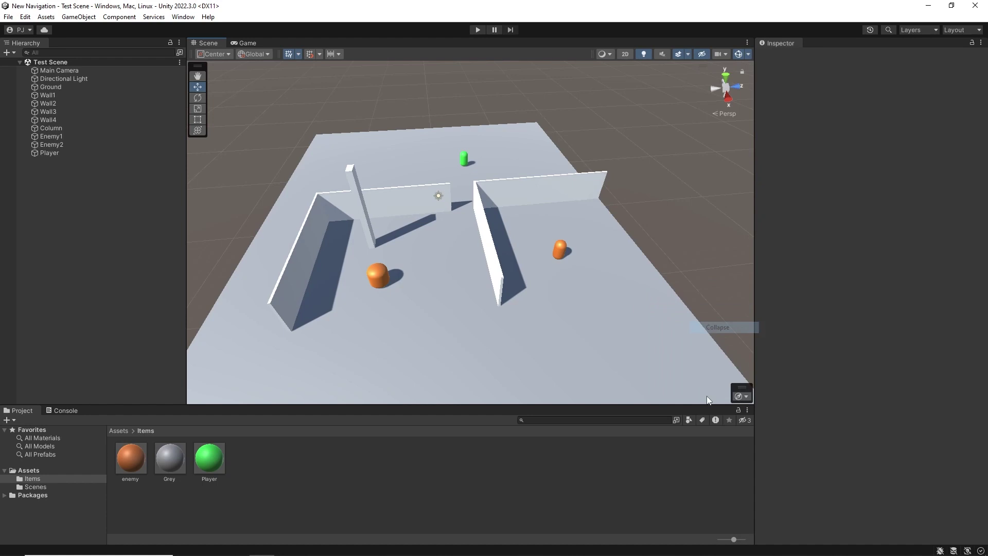
{"action": "right_click", "coordinate": [744, 393]}
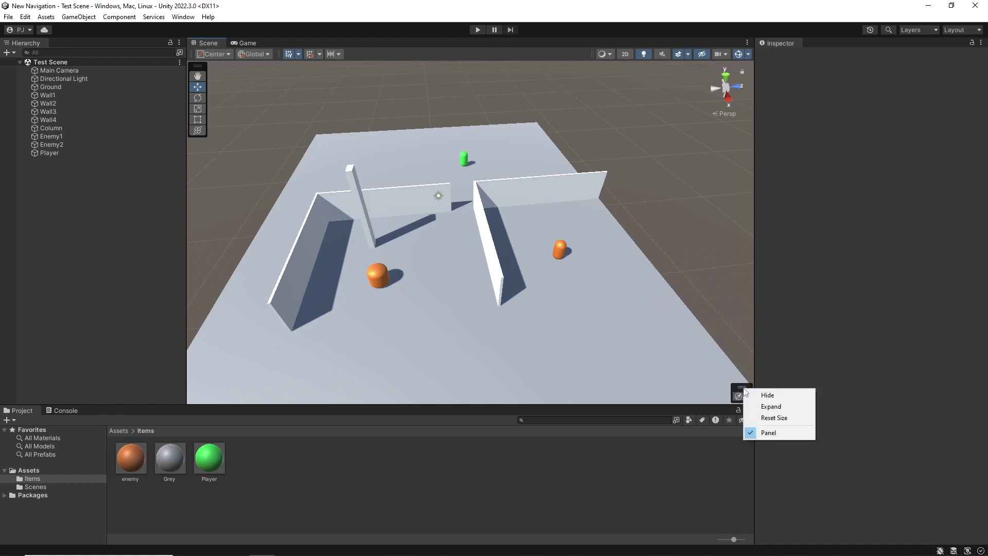
{"action": "left_click", "coordinate": [775, 411]}
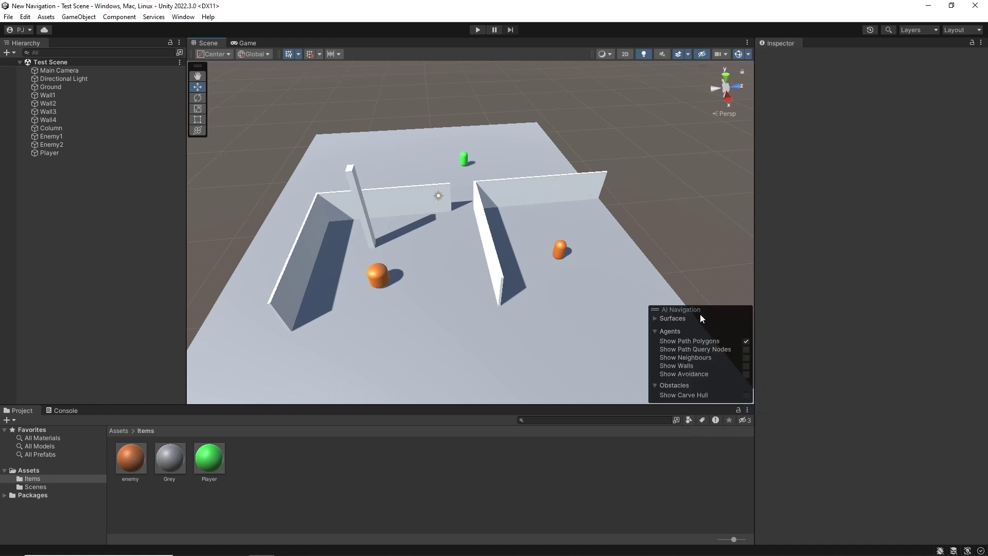
{"action": "right_click", "coordinate": [688, 312]}
{"action": "left_click", "coordinate": [712, 319]}
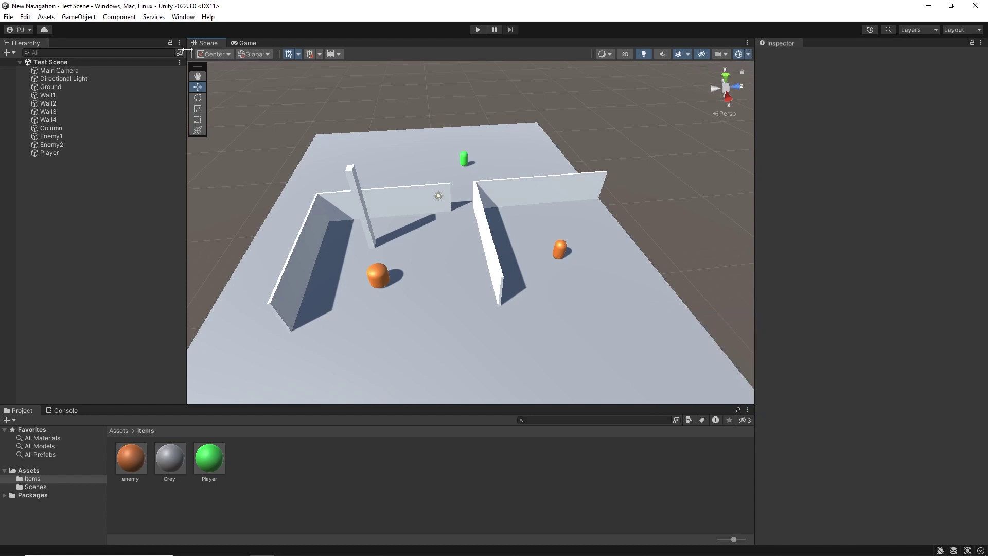
Bring the AI Navigation overlay back via the Scene view's overlay list
{"action": "left_click", "coordinate": [747, 43]}
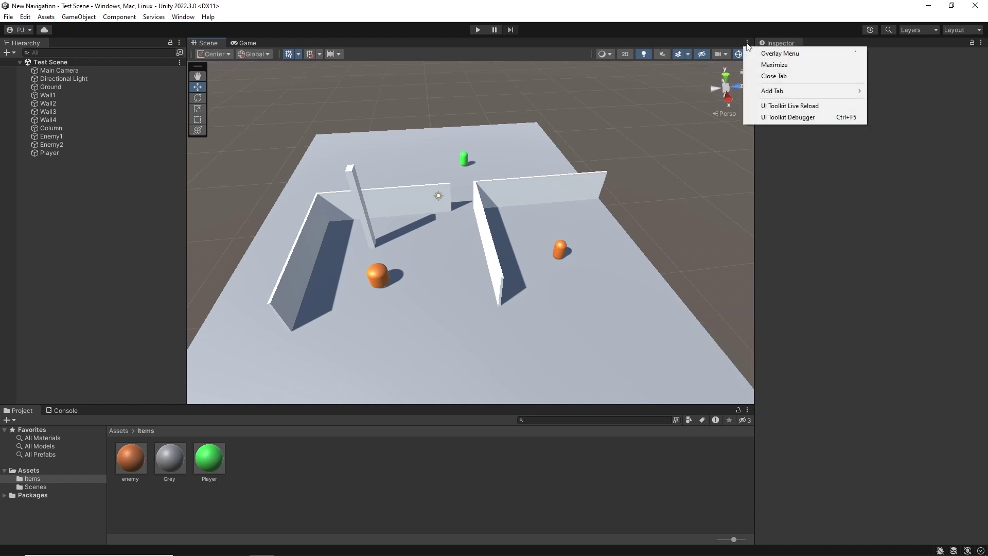
{"action": "left_click", "coordinate": [793, 53]}
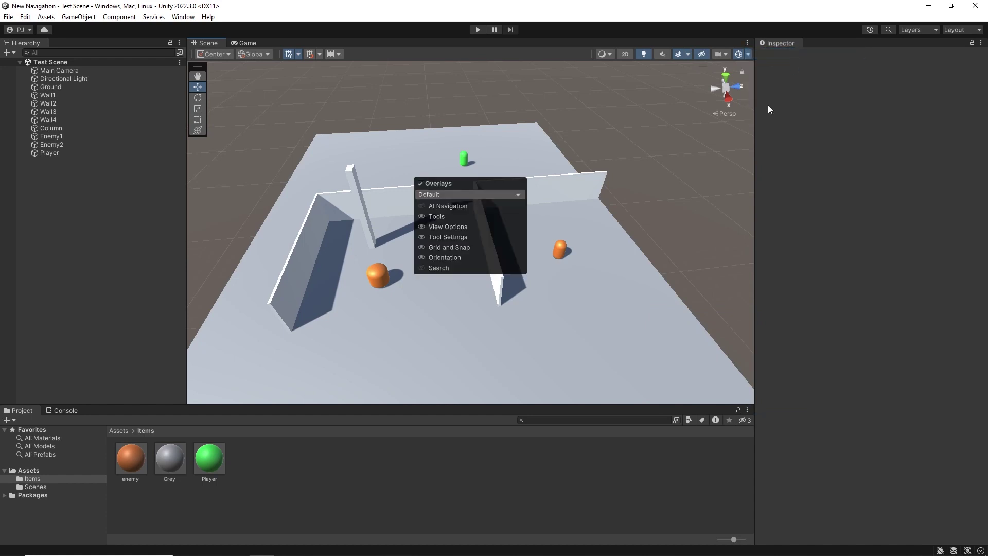
{"action": "left_click", "coordinate": [455, 205]}
{"action": "left_click", "coordinate": [455, 206]}
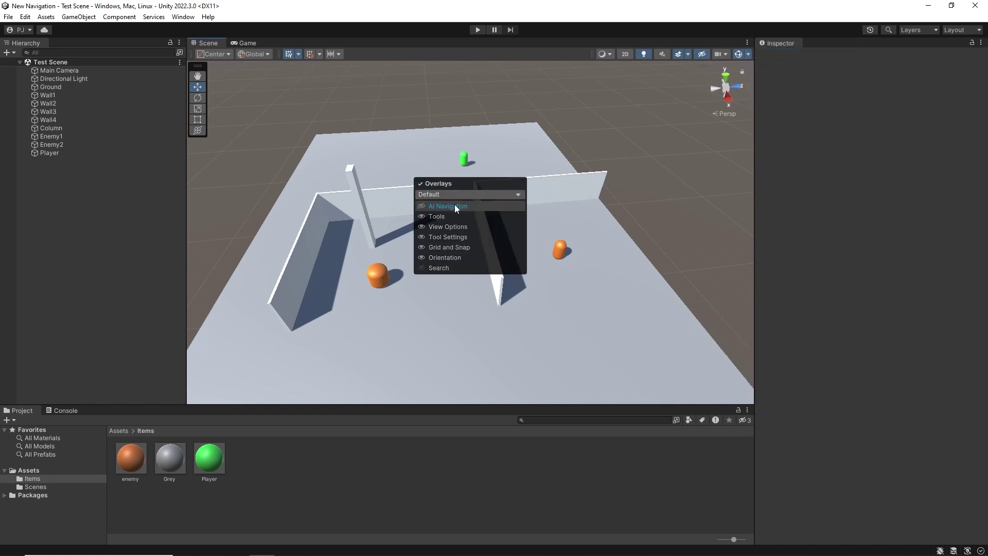
{"action": "left_click", "coordinate": [455, 206]}
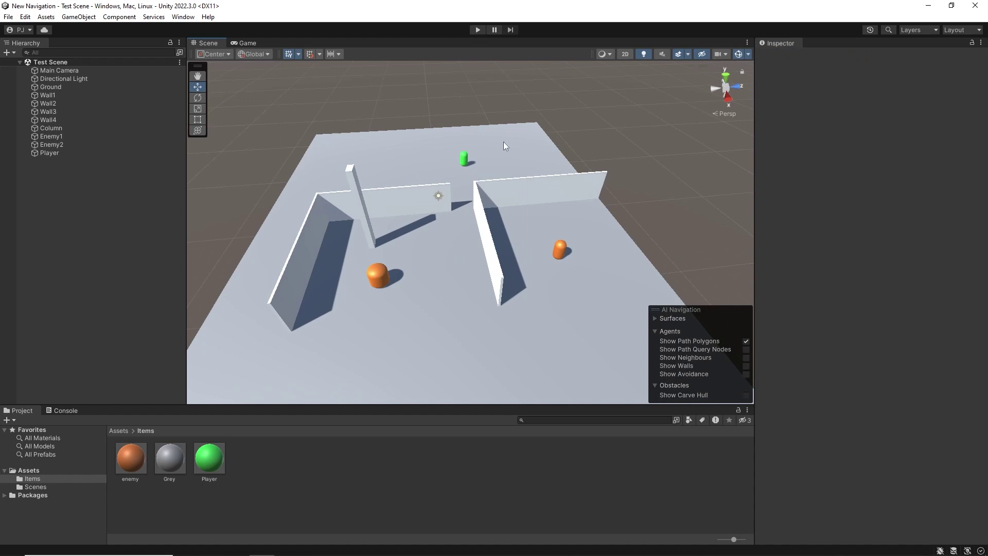
Create a NavMesh Surface object via GameObject > AI and confirm its Humanoid agent type
{"action": "left_click", "coordinate": [70, 17]}
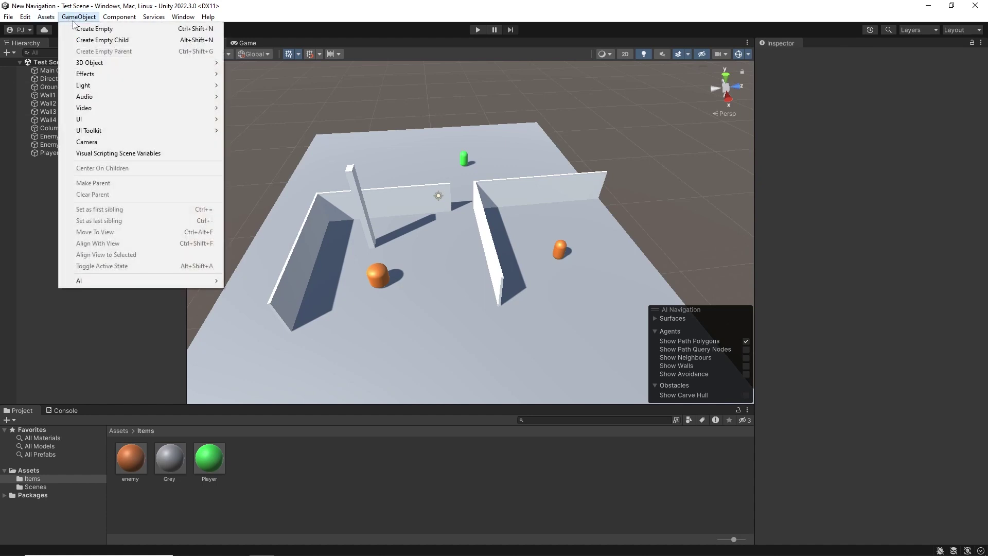
{"action": "mouse_move", "coordinate": [166, 281]}
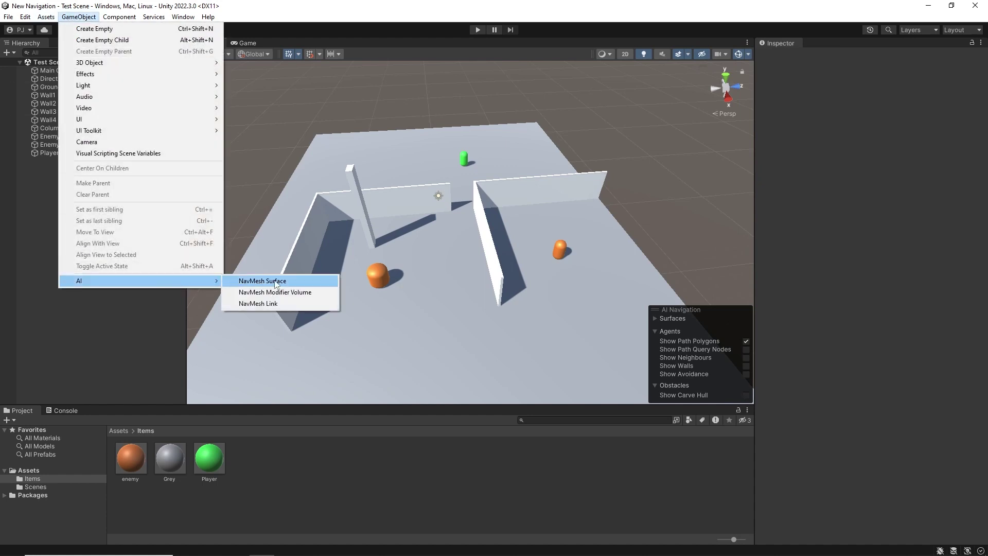
{"action": "left_click", "coordinate": [263, 281]}
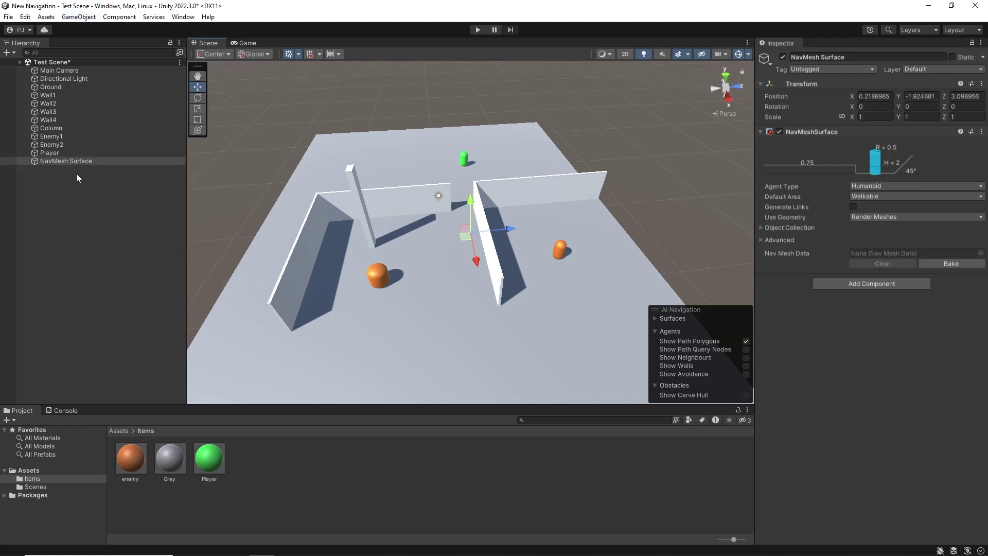
{"action": "left_click", "coordinate": [893, 187]}
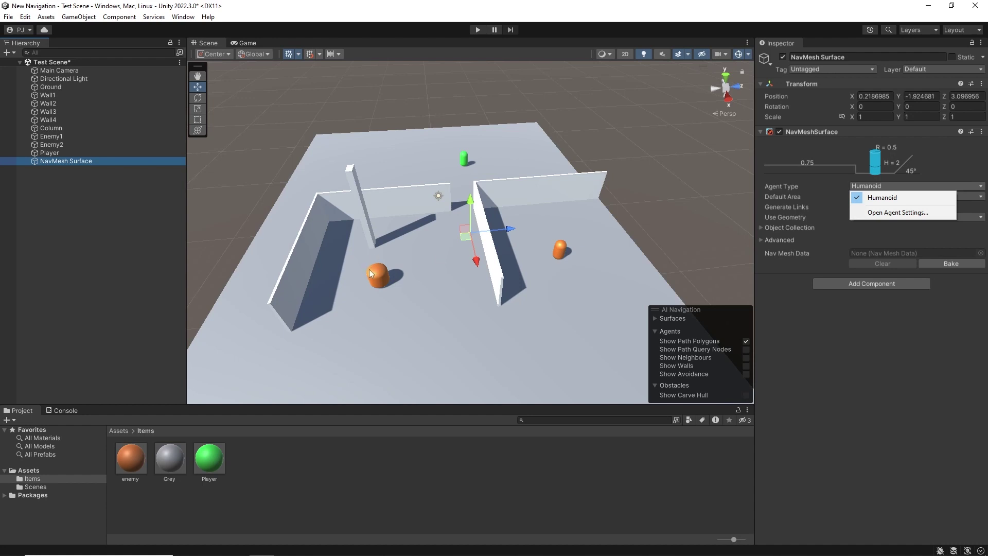
{"action": "left_click", "coordinate": [892, 380]}
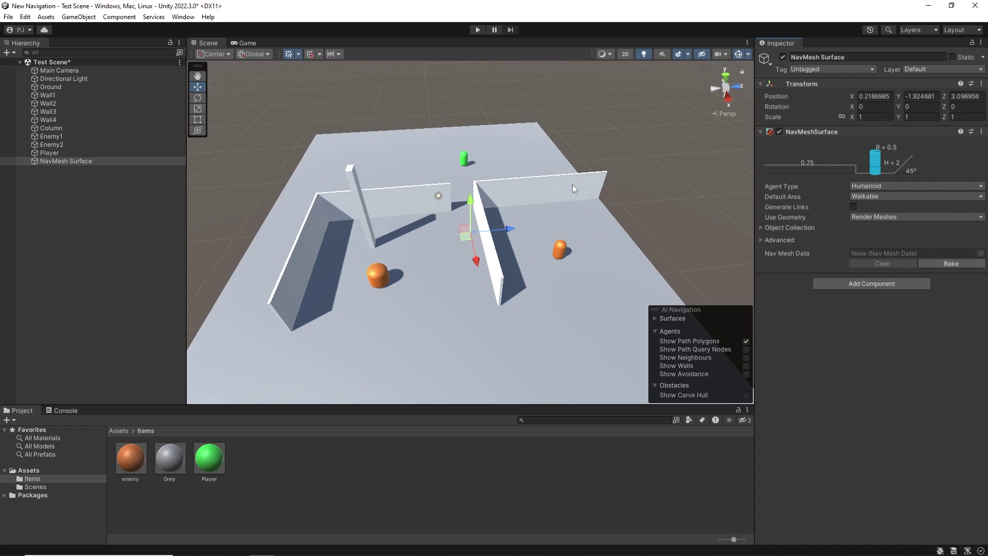
Bake the NavMesh and show it in blue over the ground
{"action": "left_click", "coordinate": [947, 261]}
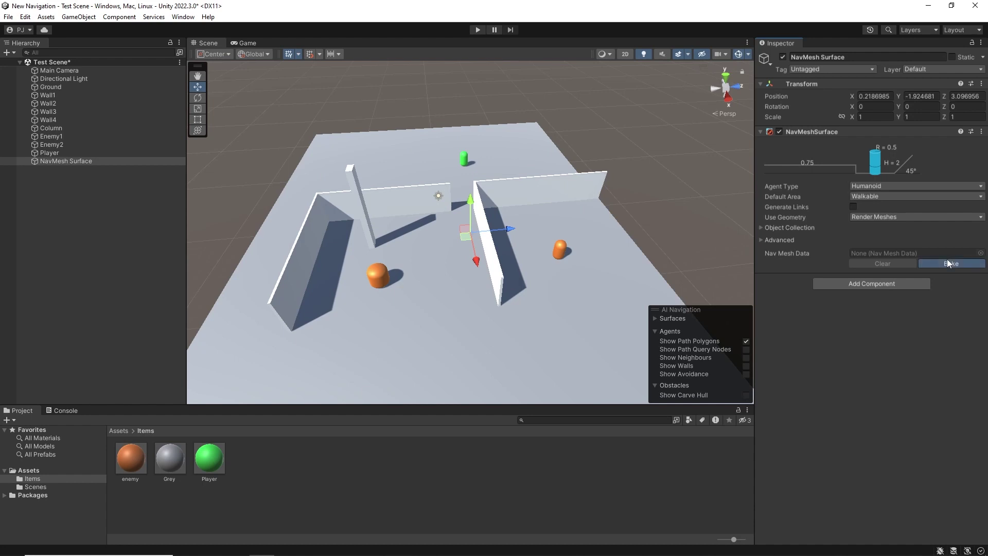
{"action": "left_click", "coordinate": [655, 318]}
{"action": "left_click", "coordinate": [745, 311]}
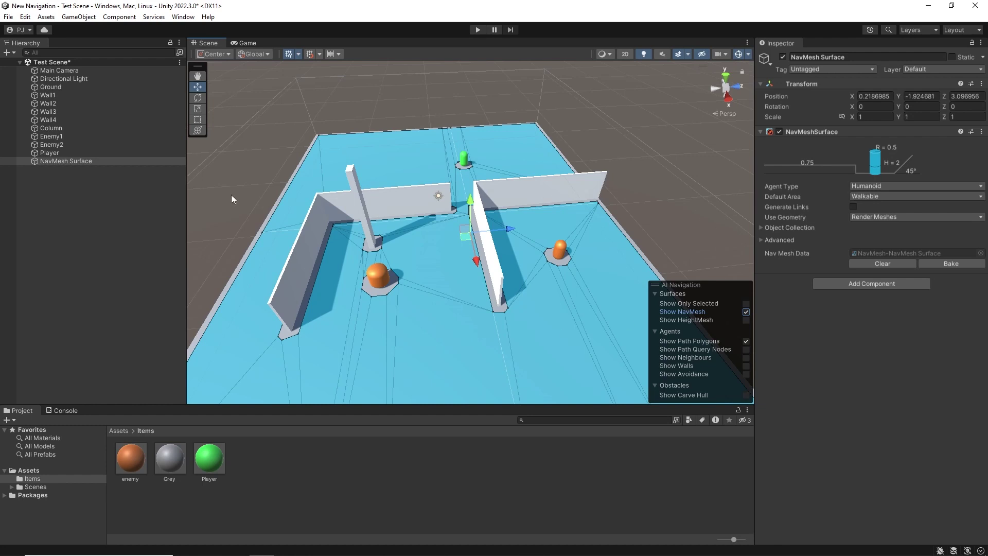
Deactivate Enemy1, Enemy2 and Player, then rebake the NavMesh Surface
{"action": "left_click", "coordinate": [49, 138]}
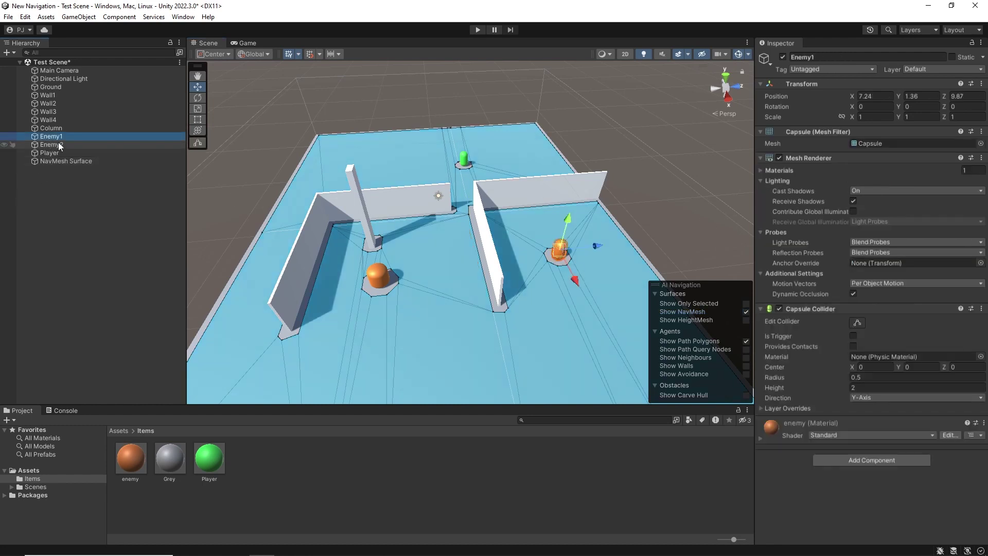
{"action": "left_click", "coordinate": [57, 143], "text": "ctrl"}
{"action": "left_click", "coordinate": [57, 152], "text": "ctrl"}
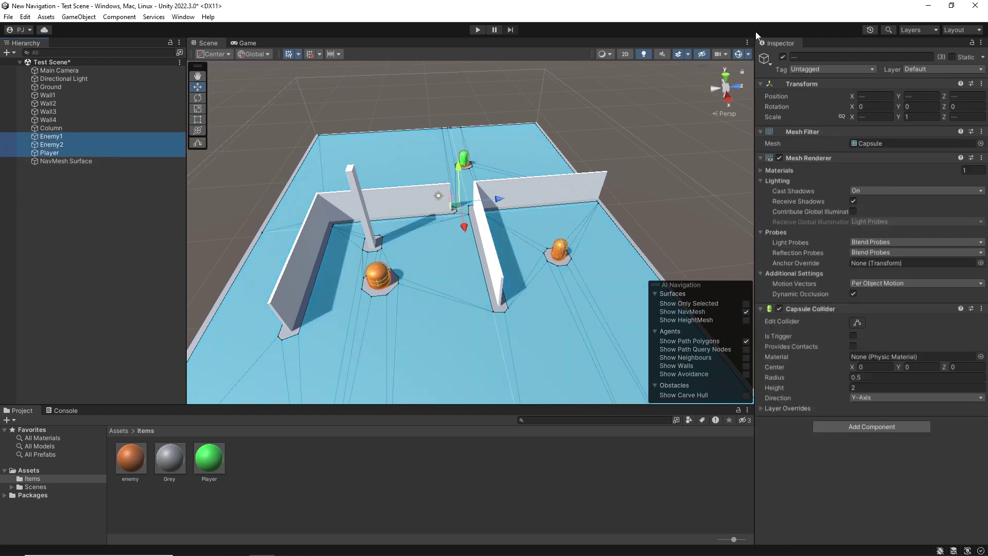
{"action": "left_click", "coordinate": [782, 57]}
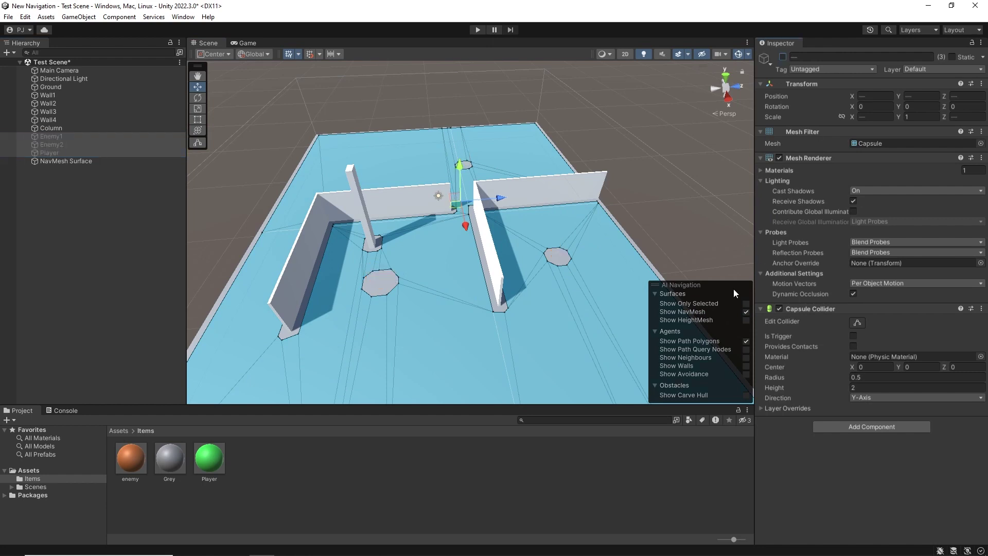
{"action": "left_click", "coordinate": [51, 161]}
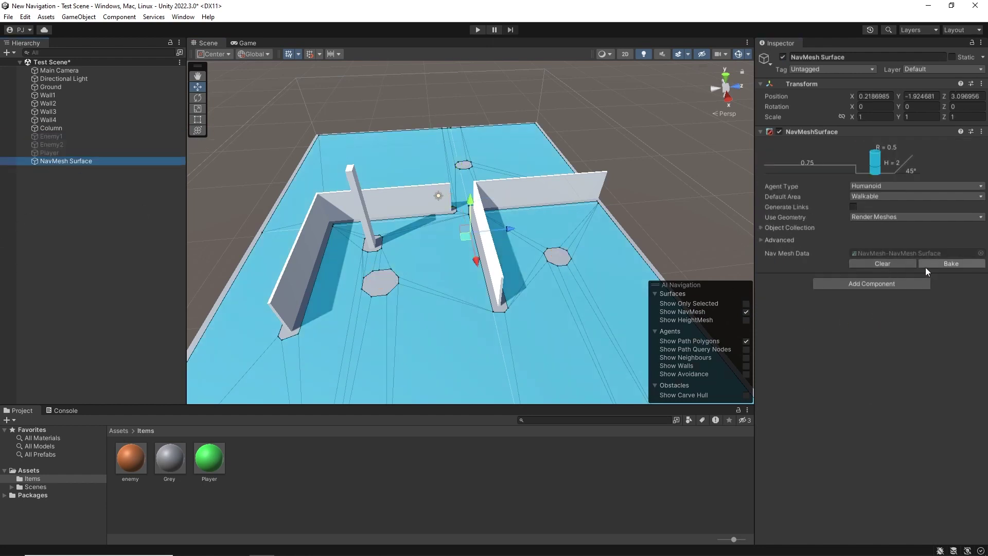
{"action": "left_click", "coordinate": [958, 264]}
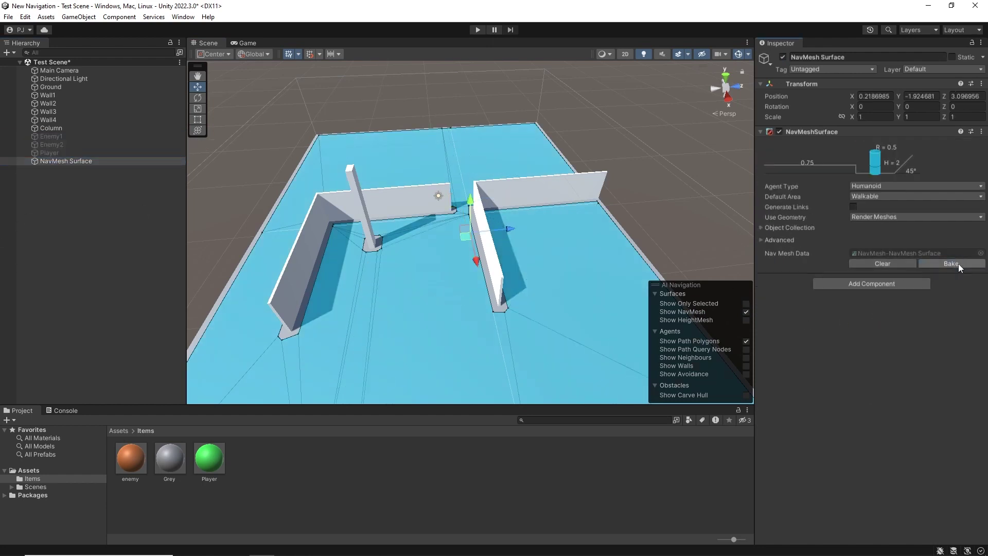
Reactivate Enemy1, Enemy2 and Player and clear the selection
{"action": "left_click", "coordinate": [42, 135]}
{"action": "left_click", "coordinate": [55, 152], "text": "shift"}
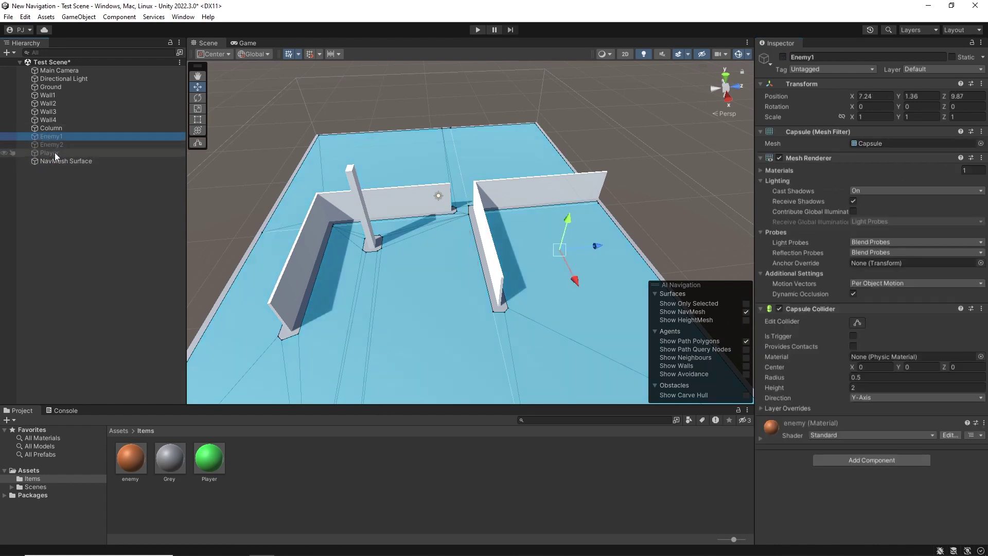
{"action": "left_click", "coordinate": [782, 58]}
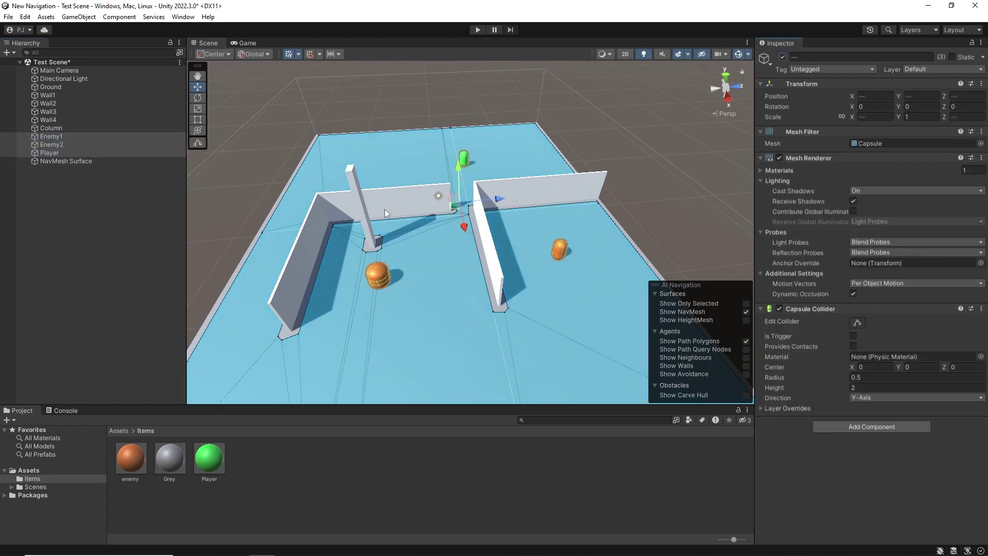
{"action": "left_click", "coordinate": [69, 194]}
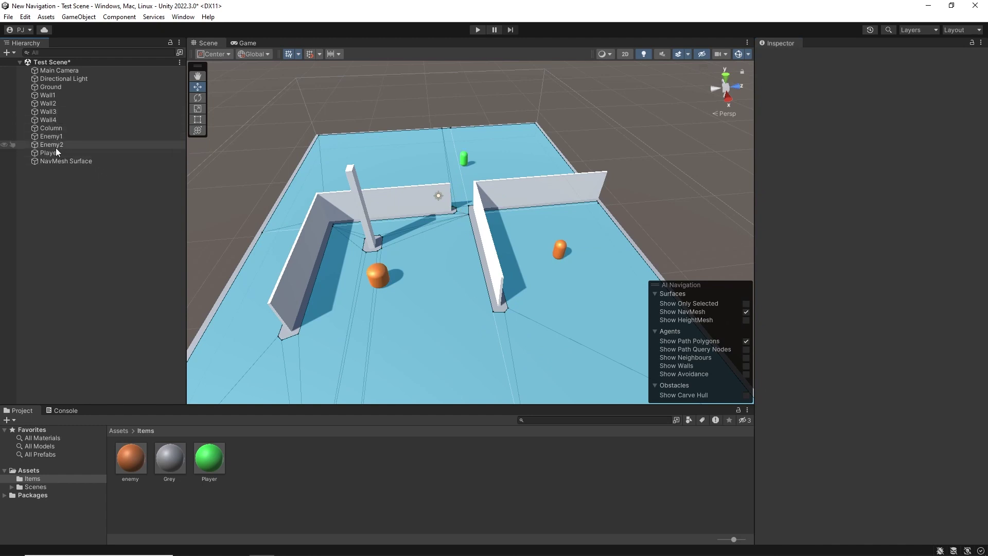
Give the Column a NavMeshModifier with mode Remove Object and rebake
{"action": "left_click", "coordinate": [53, 128]}
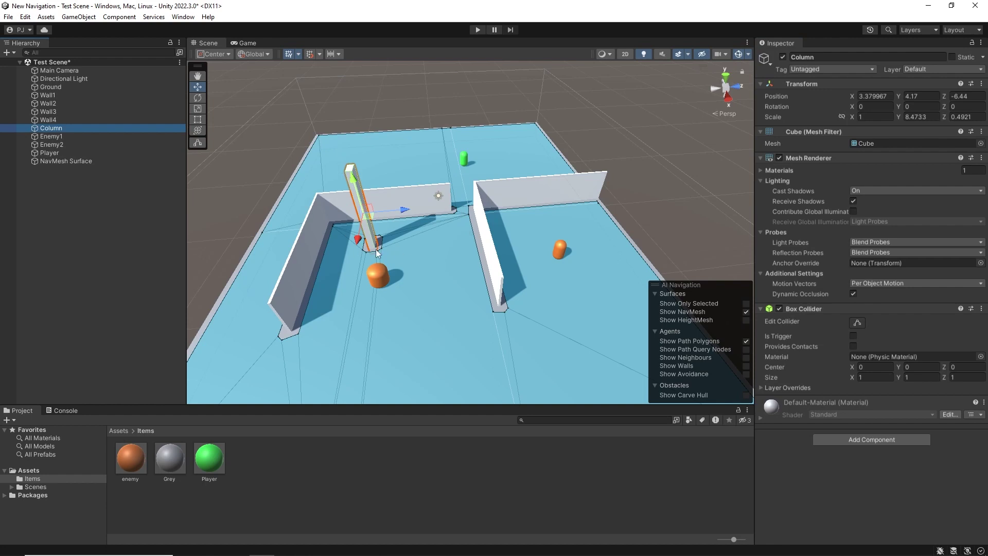
{"action": "left_click", "coordinate": [871, 440]}
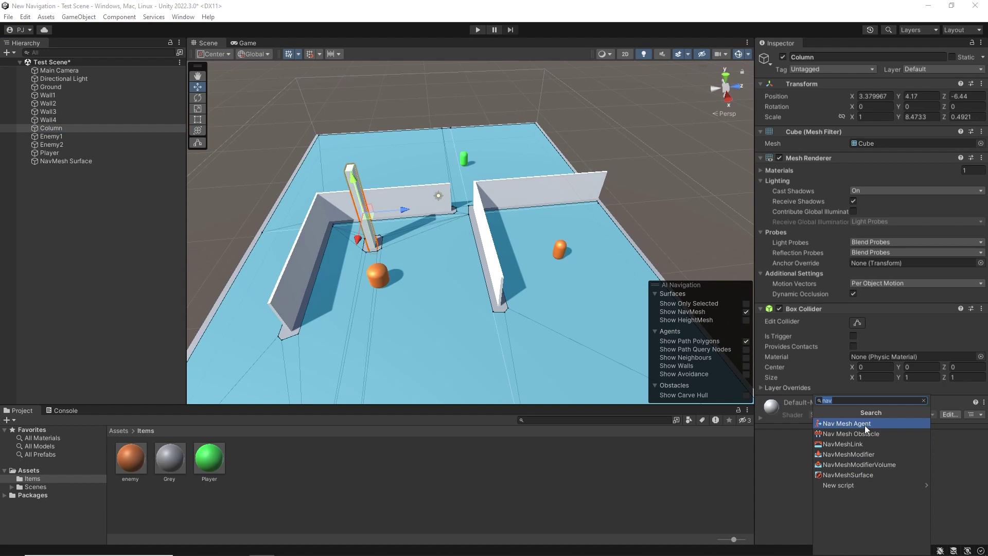
{"action": "left_click", "coordinate": [859, 455]}
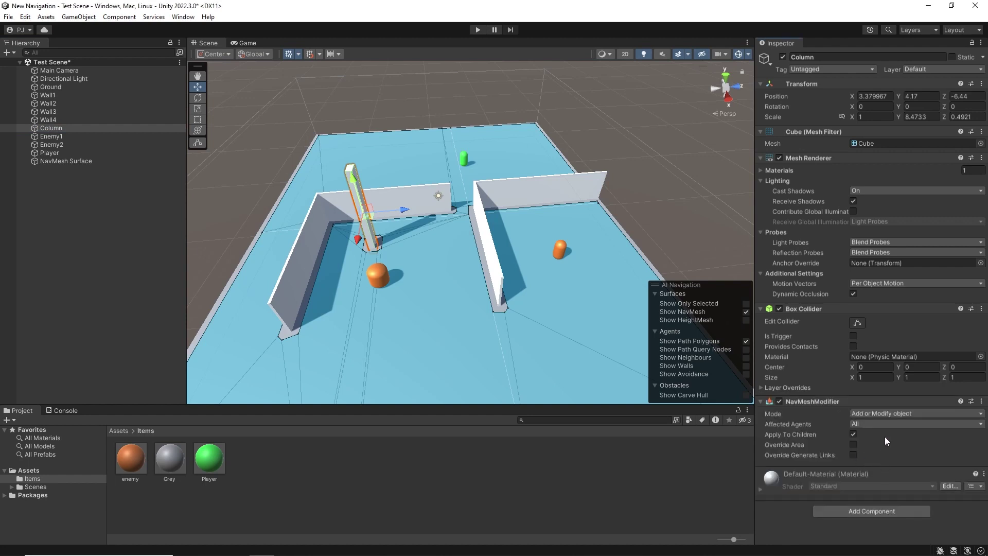
{"action": "left_click", "coordinate": [878, 410]}
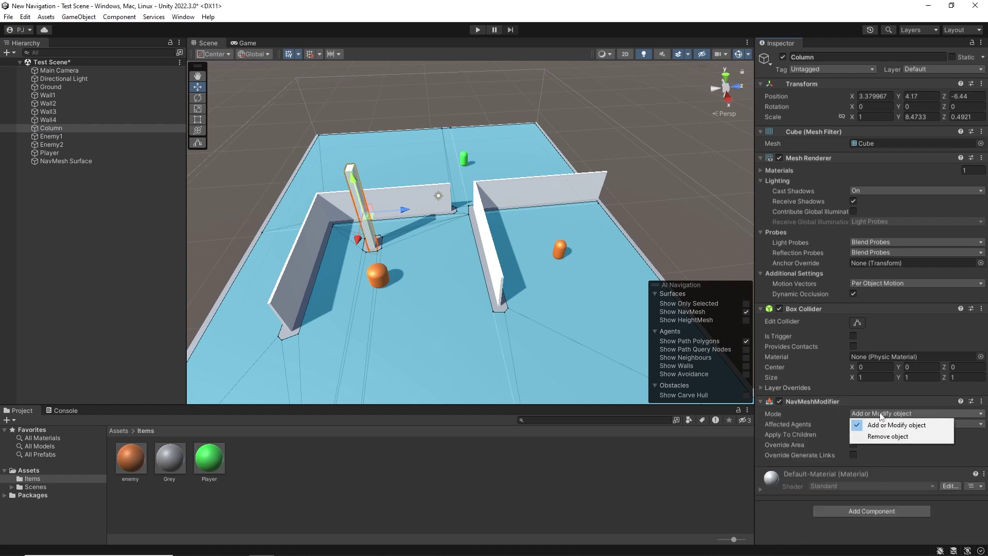
{"action": "left_click", "coordinate": [904, 438]}
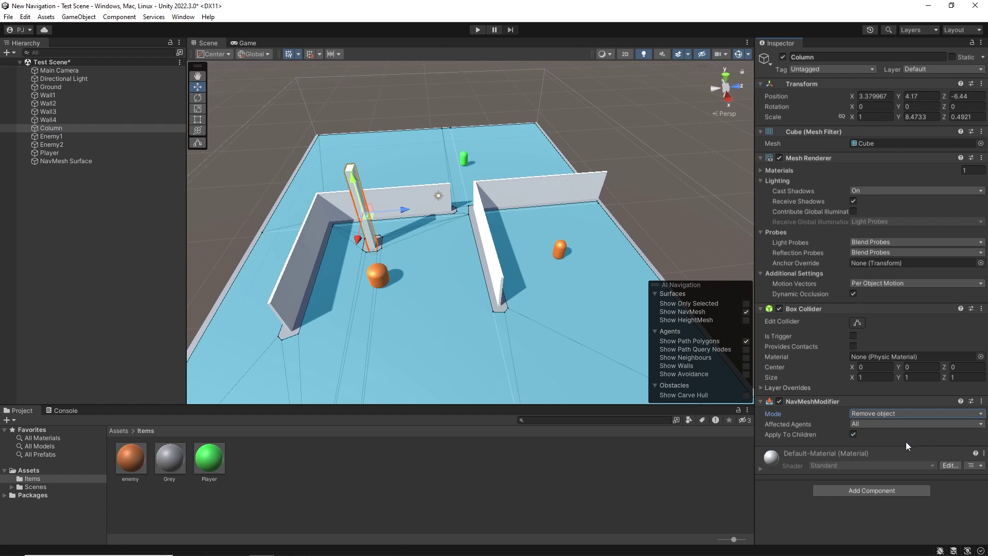
{"action": "left_click", "coordinate": [58, 160]}
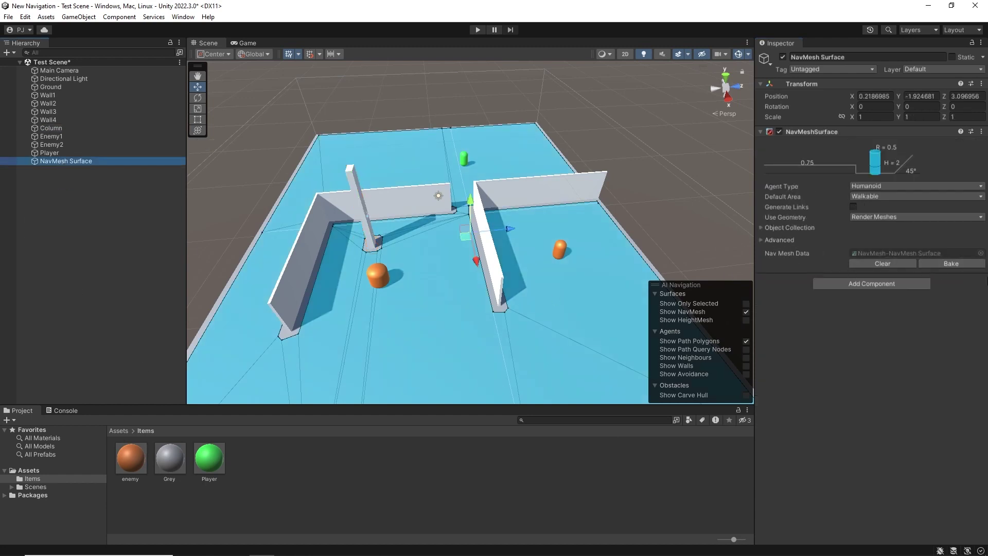
{"action": "left_click", "coordinate": [958, 261]}
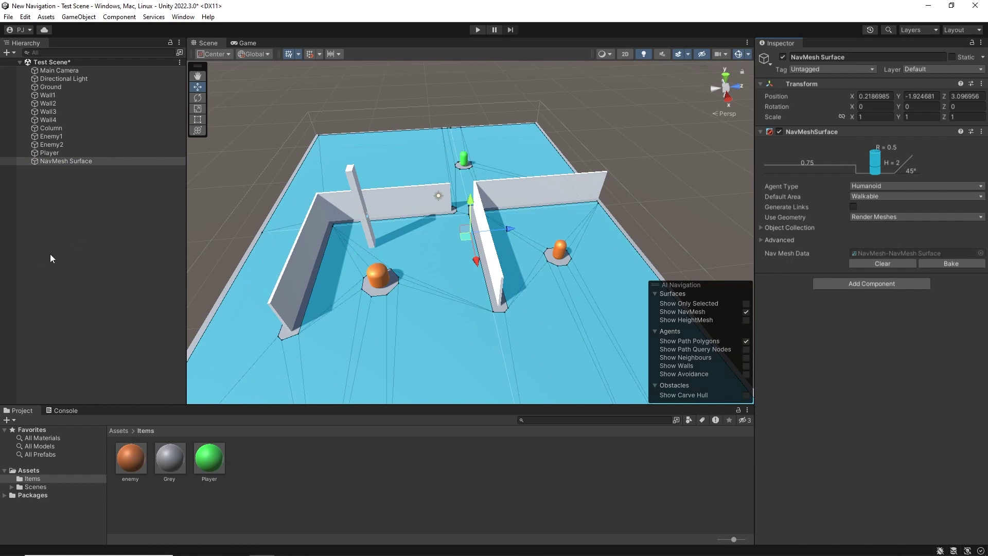
Undo the modifier changes, rebake the NavMesh Surface, and hide the NavMesh display
{"action": "key", "text": "ctrl+z"}
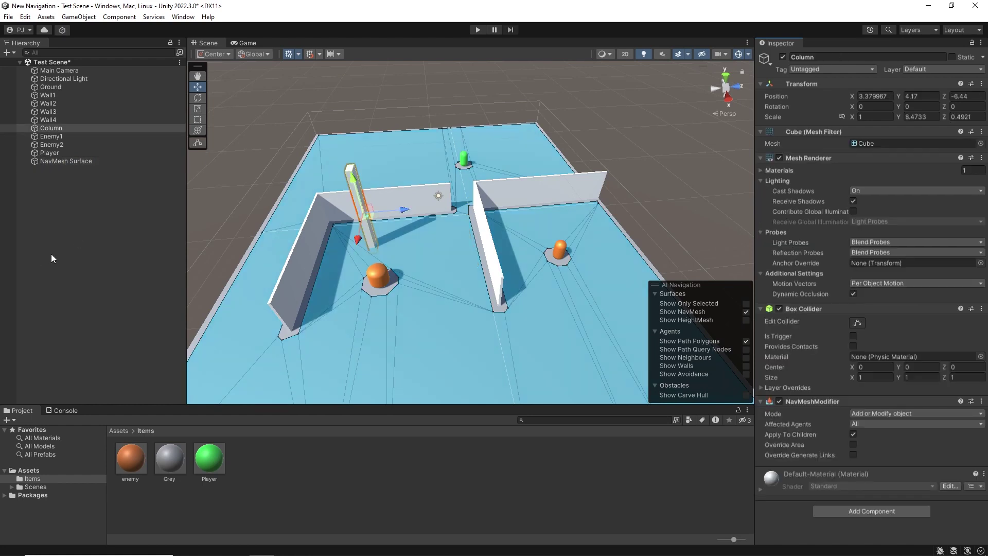
{"action": "key", "text": "ctrl+z"}
{"action": "key", "text": "ctrl+z"}
{"action": "key", "text": "ctrl+z"}
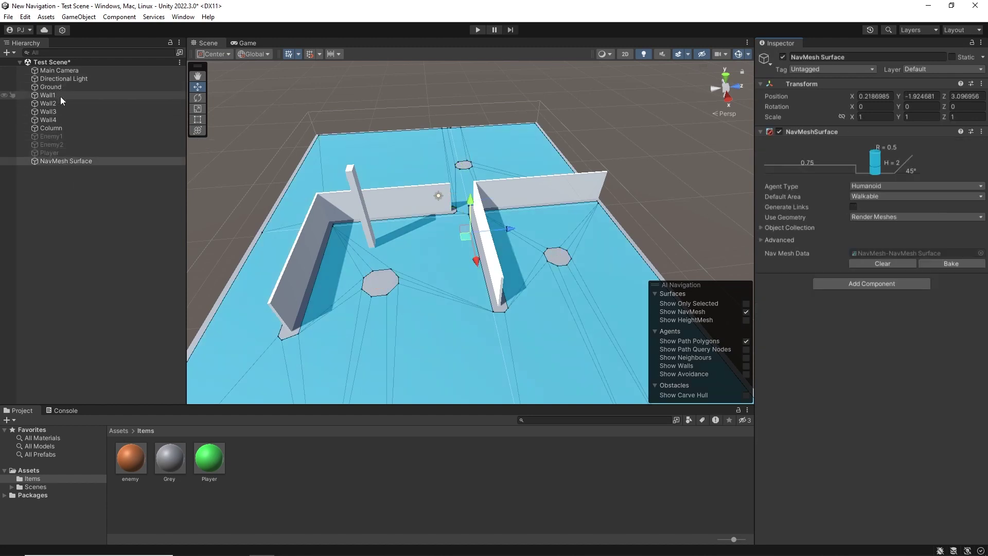
{"action": "left_click", "coordinate": [57, 127]}
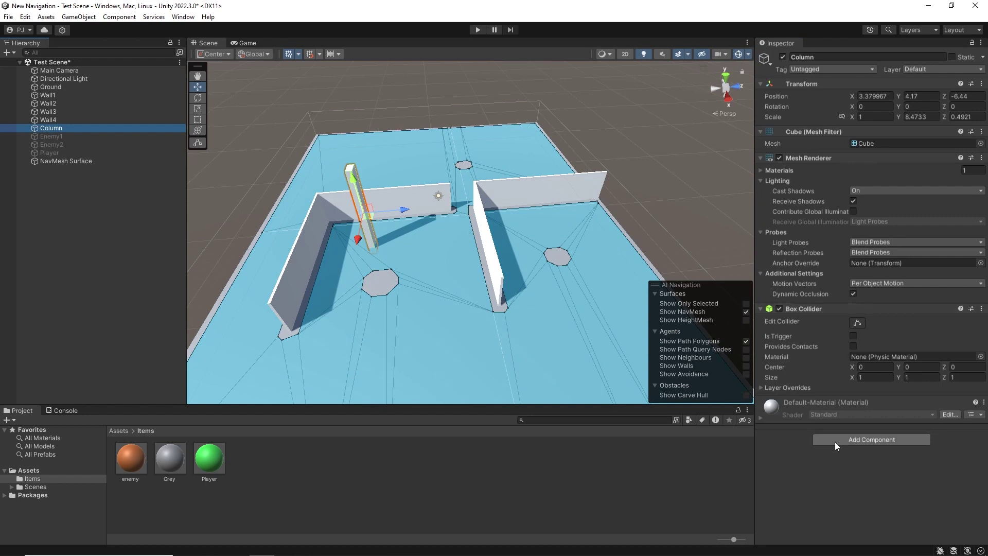
{"action": "left_click", "coordinate": [61, 161]}
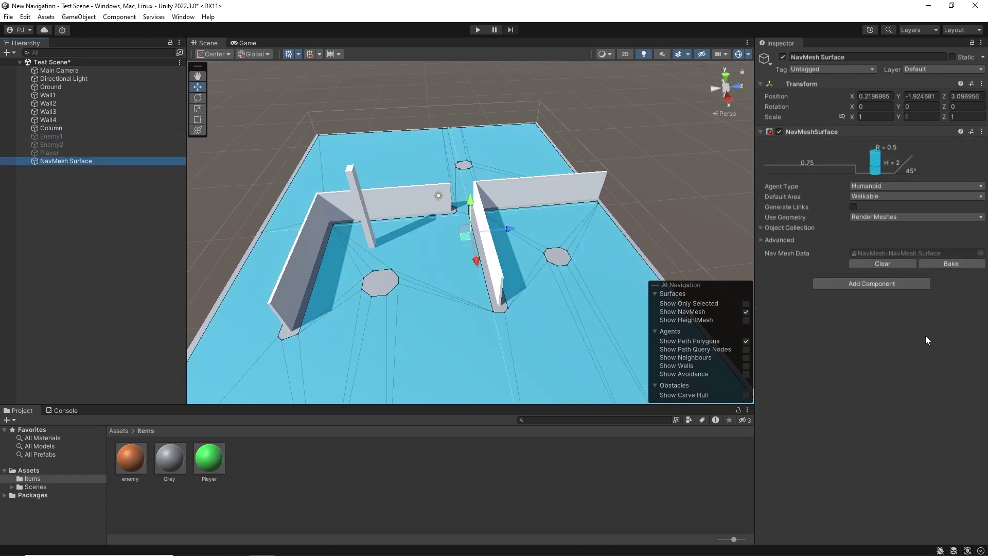
{"action": "left_click", "coordinate": [960, 263]}
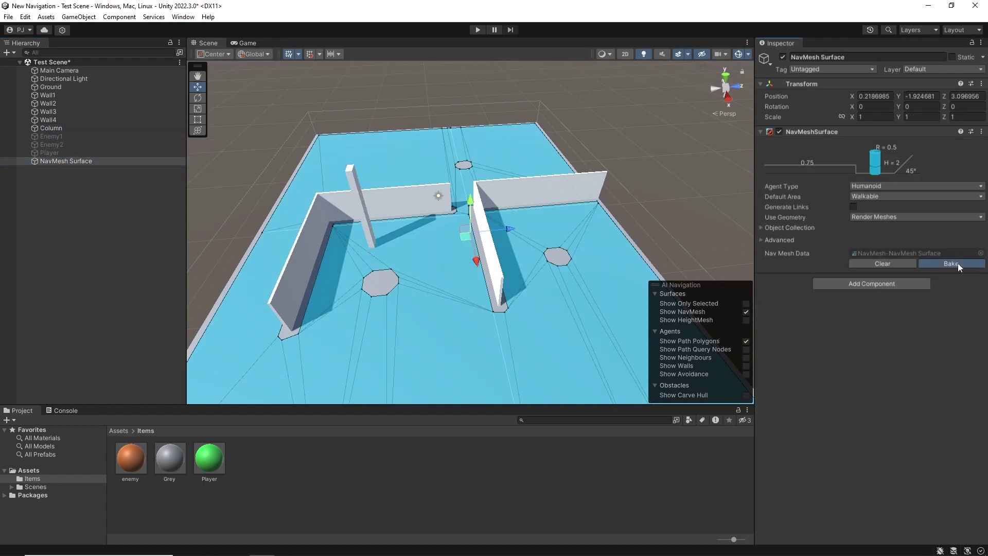
{"action": "left_click", "coordinate": [66, 206]}
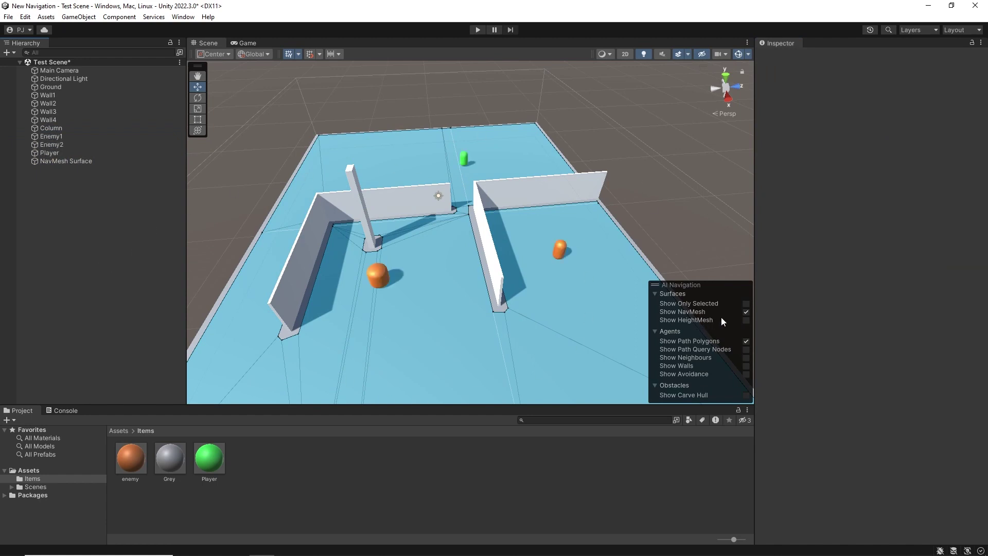
{"action": "left_click", "coordinate": [746, 312]}
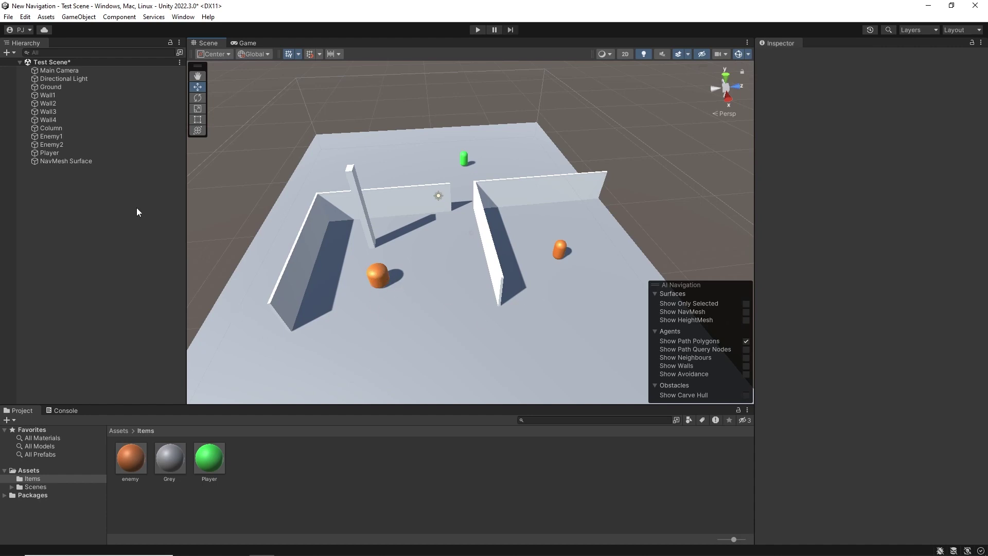
Open Window > AI > Navigation and dock it beside the Inspector
{"action": "left_click", "coordinate": [183, 17]}
{"action": "mouse_move", "coordinate": [219, 47]}
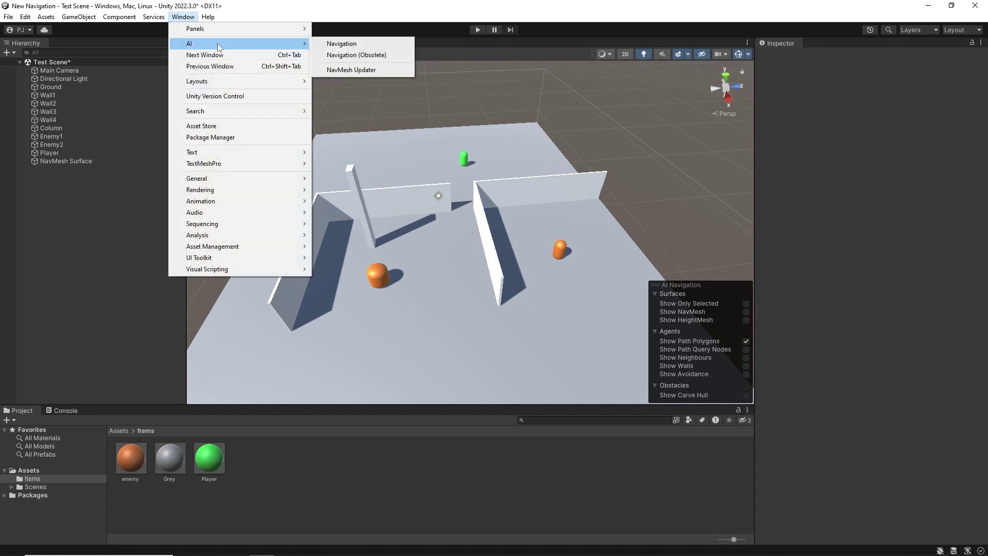
{"action": "left_click", "coordinate": [353, 46]}
{"action": "left_click_drag", "start_coordinate": [706, 146], "coordinate": [813, 46]}
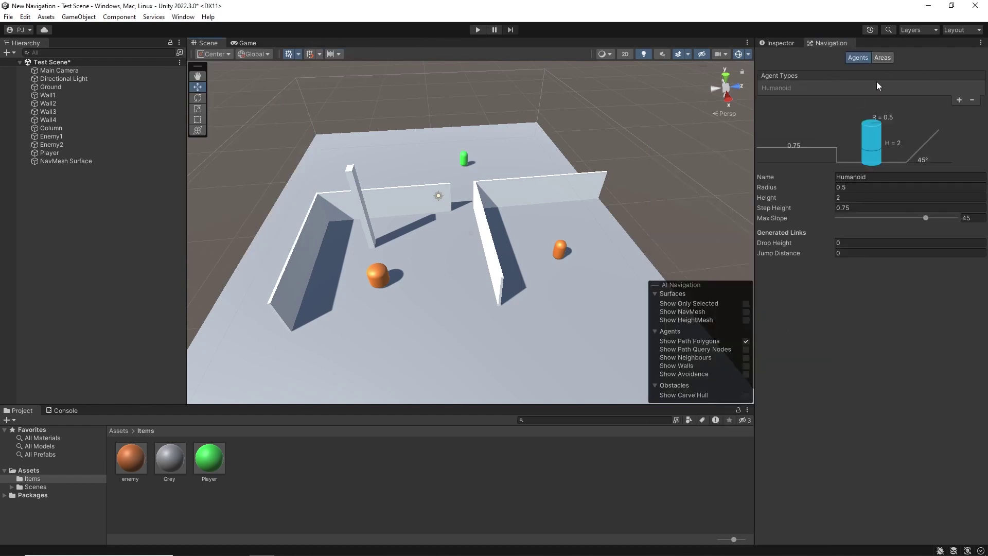
Add a new agent type named Enemy2 with Radius 1
{"action": "left_click", "coordinate": [959, 100]}
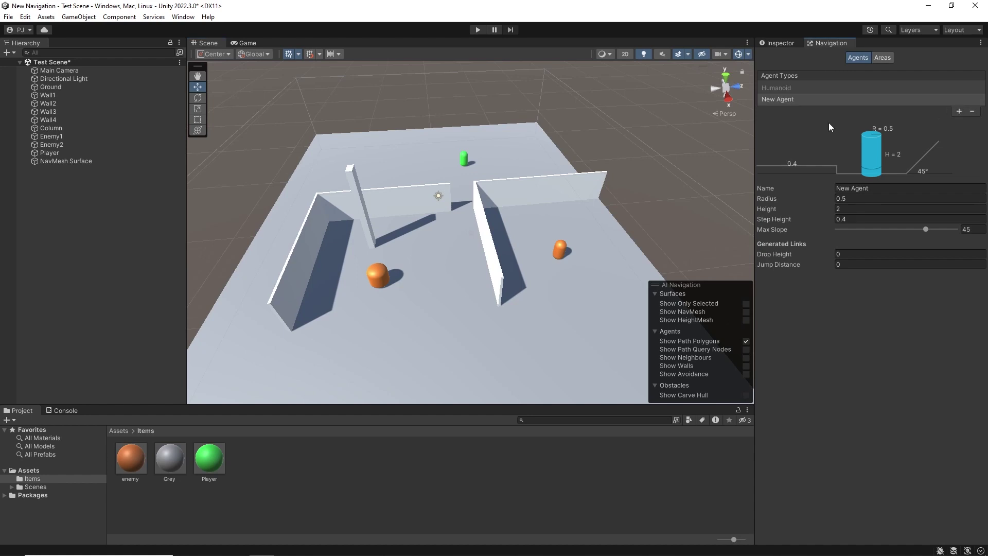
{"action": "left_click", "coordinate": [790, 101]}
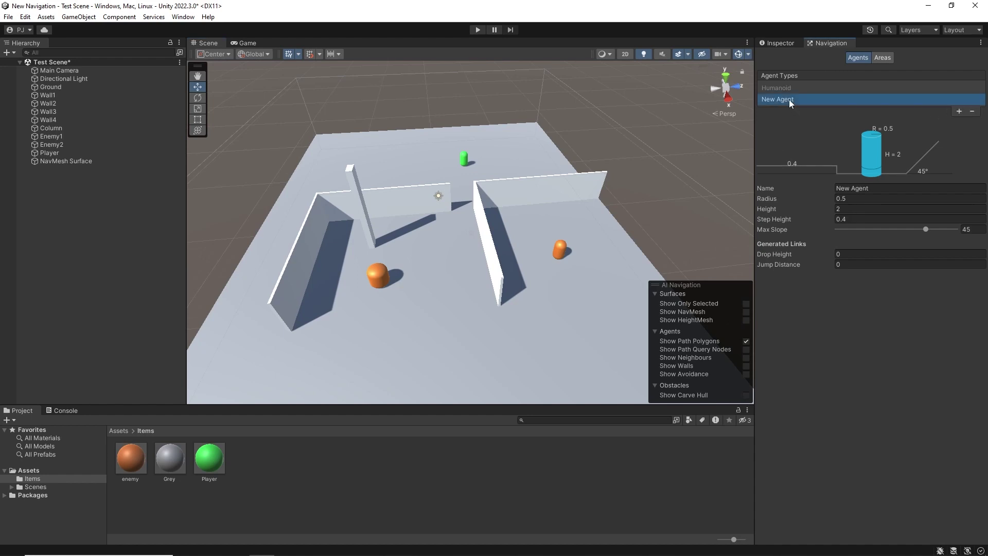
{"action": "key", "text": "Tab"}
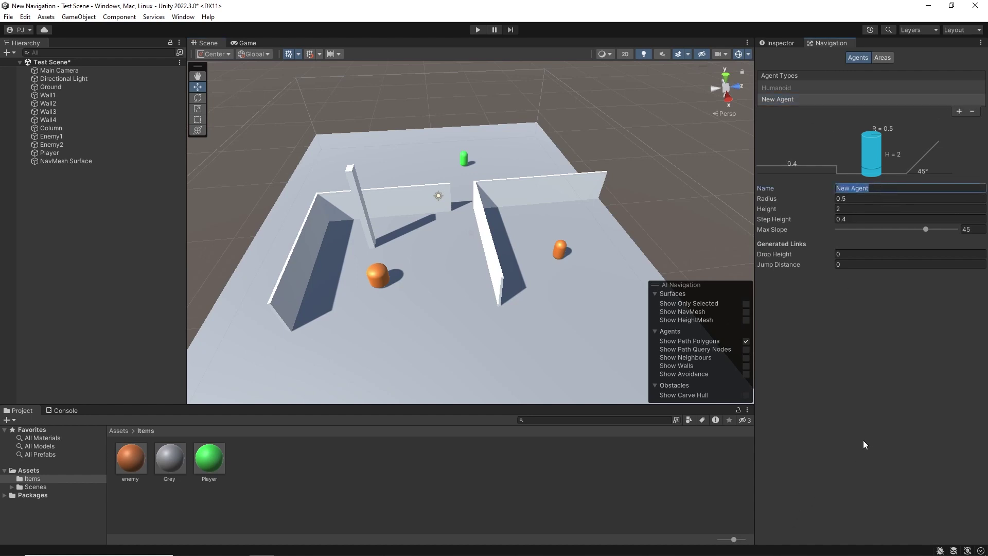
{"action": "type", "text": "Enemy2"}
{"action": "left_click", "coordinate": [858, 198]}
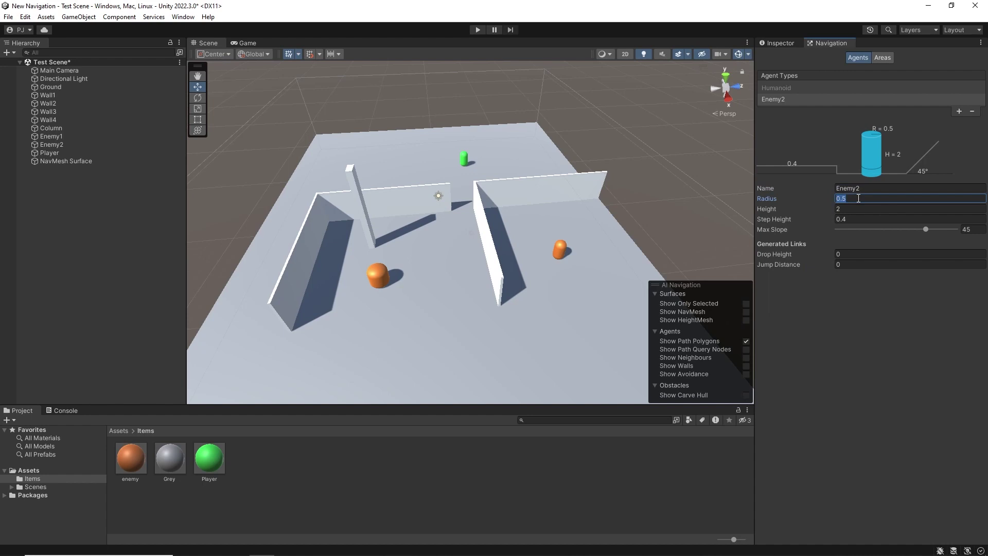
{"action": "type", "text": "1"}
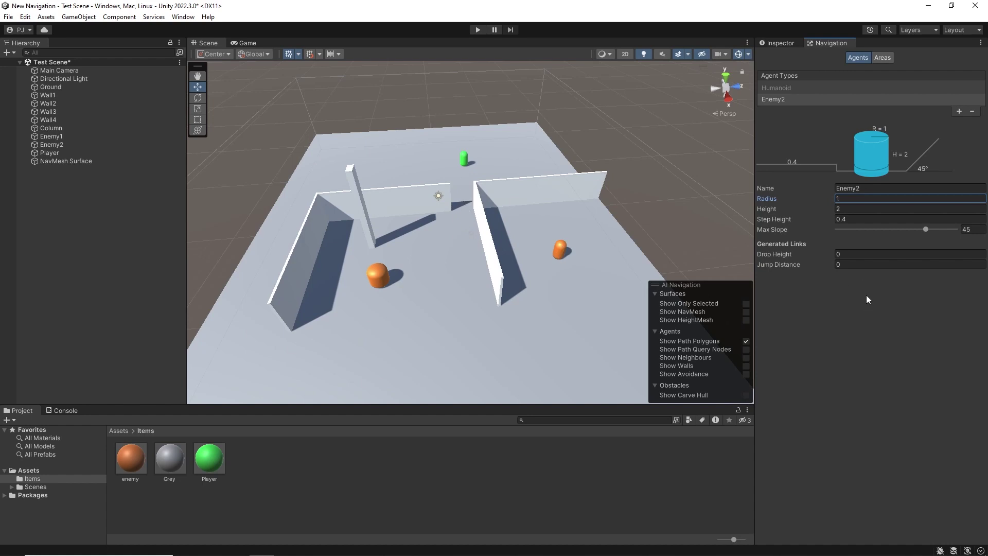
Compare with the Humanoid agent settings and review the Areas list
{"action": "left_click", "coordinate": [778, 89]}
{"action": "left_click", "coordinate": [784, 100]}
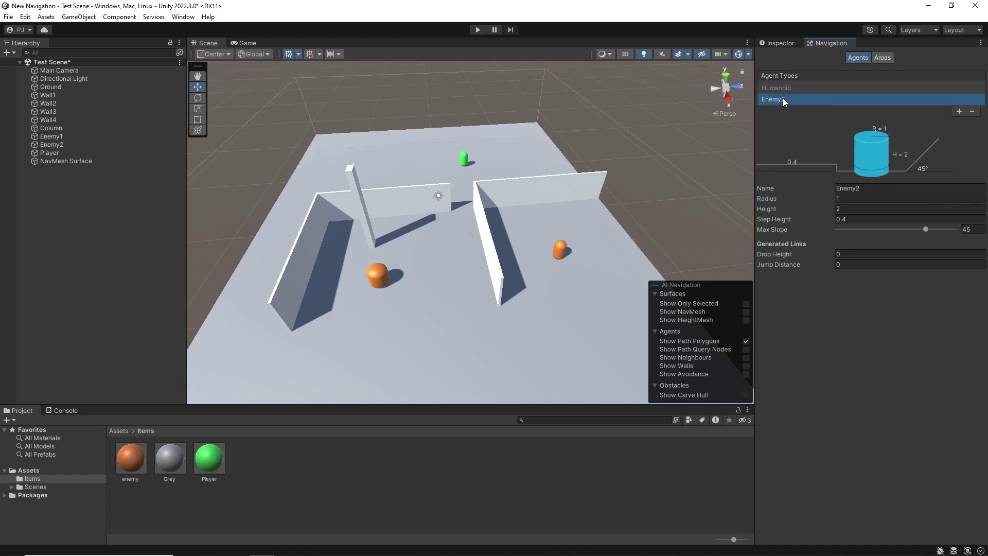
{"action": "left_click", "coordinate": [889, 57]}
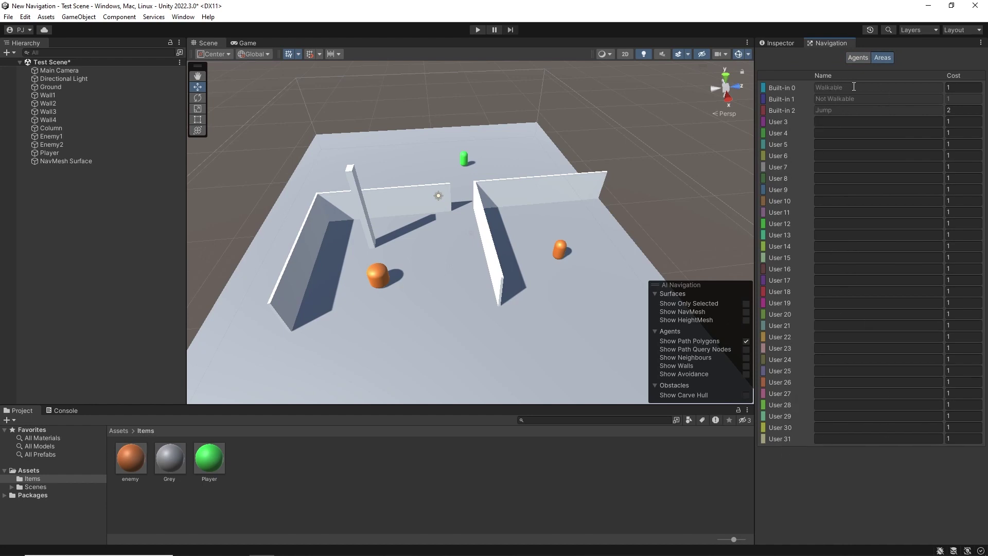
{"action": "left_click", "coordinate": [860, 58]}
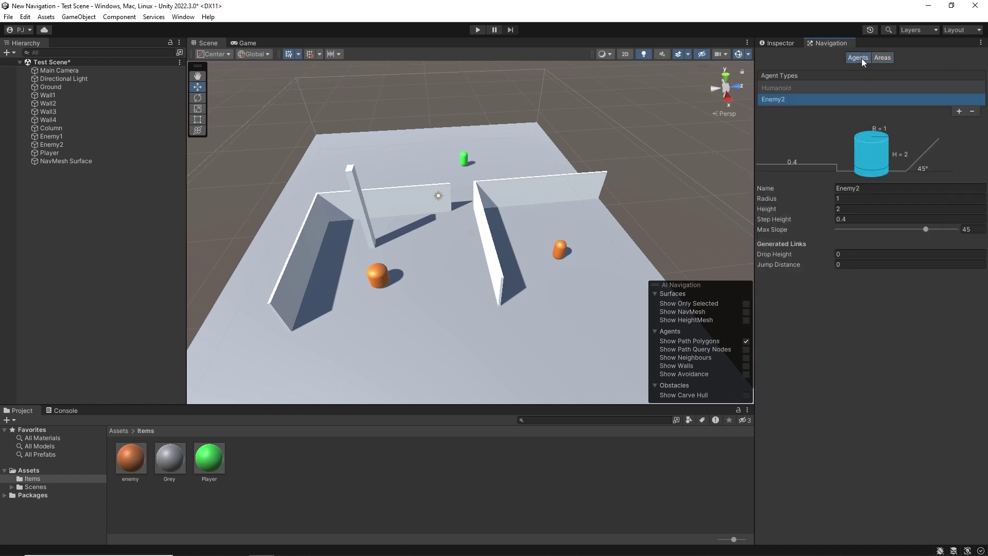
Add a Nav Mesh Agent component to Enemy1
{"action": "left_click", "coordinate": [51, 137]}
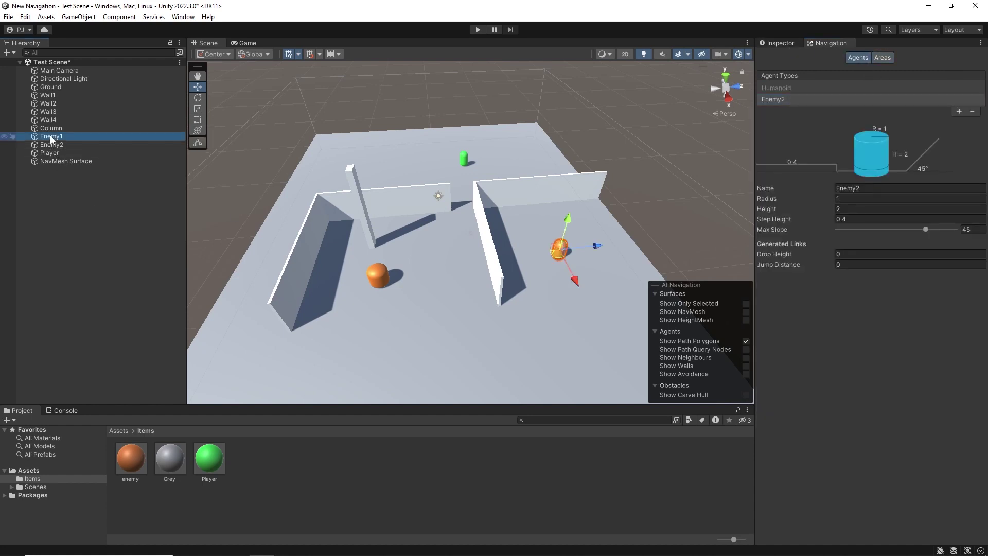
{"action": "left_click", "coordinate": [790, 43]}
{"action": "left_click", "coordinate": [869, 462]}
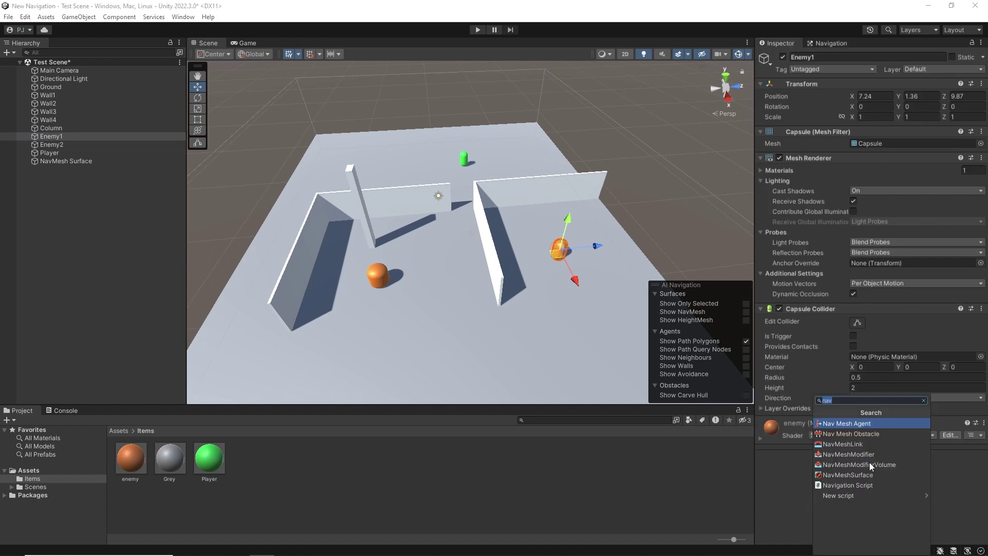
{"action": "left_click", "coordinate": [859, 426]}
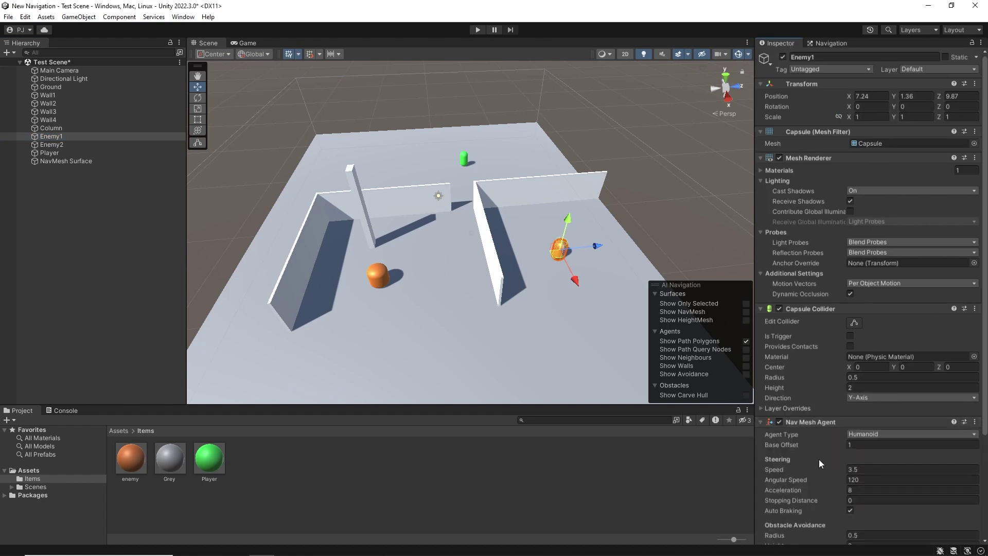
{"action": "scroll", "coordinate": [817, 458], "scroll_direction": "down", "scroll_amount": 5}
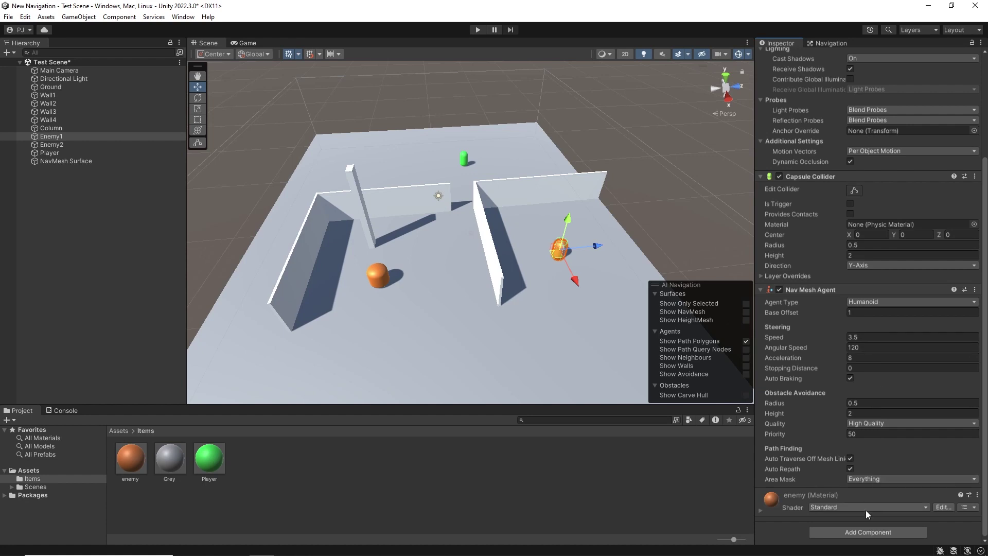
Add a Nav Mesh Agent to Enemy2 using the Enemy2 agent type
{"action": "left_click", "coordinate": [44, 144]}
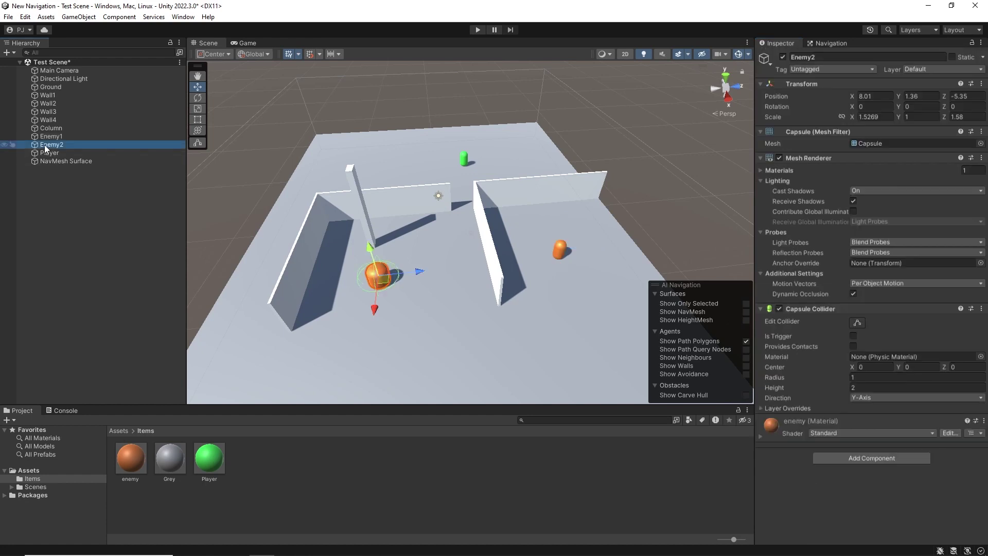
{"action": "left_click", "coordinate": [880, 459]}
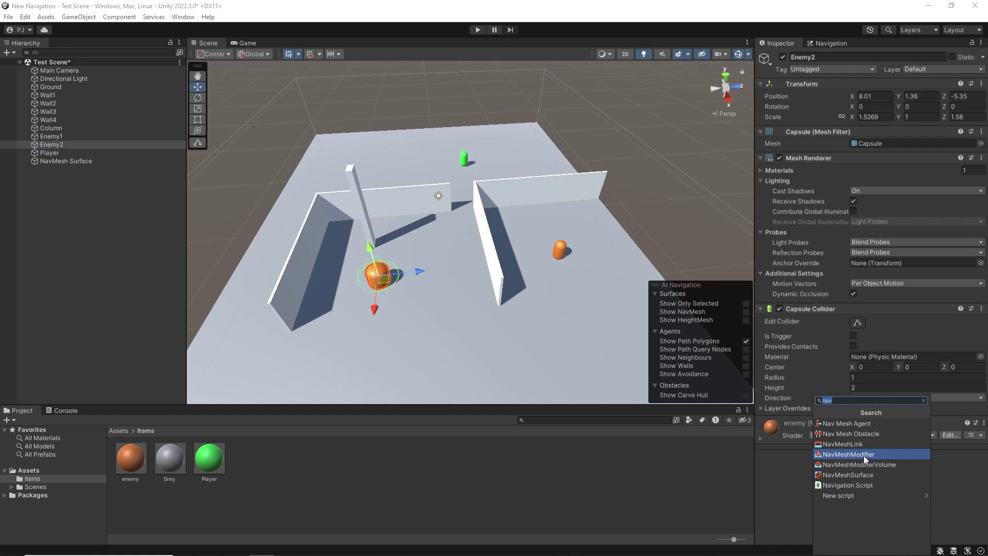
{"action": "left_click", "coordinate": [849, 424]}
{"action": "scroll", "coordinate": [819, 453], "scroll_direction": "down", "scroll_amount": 5}
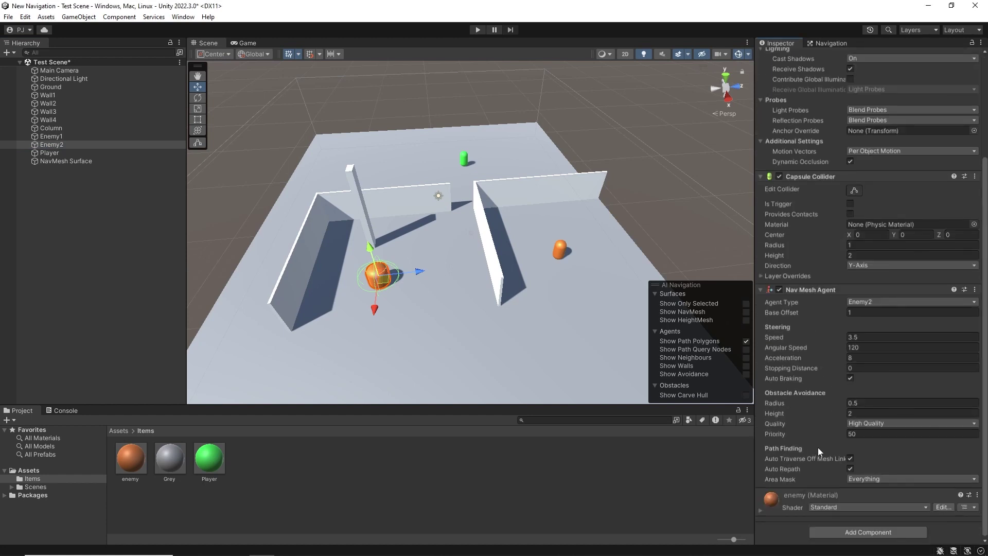
{"action": "left_click", "coordinate": [873, 302]}
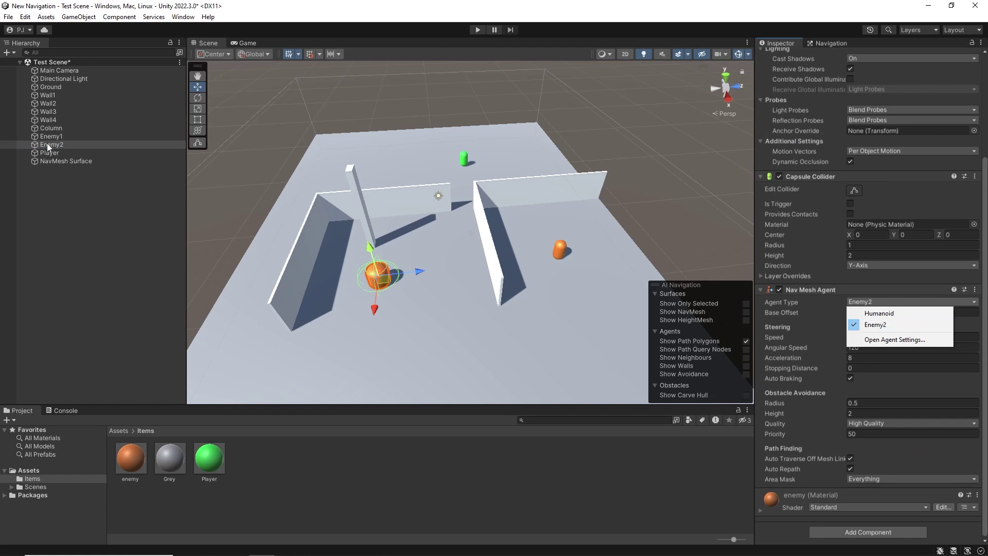
Confirm Enemy1 stays Humanoid, recheck Enemy2, then go to the top-level Assets folder
{"action": "left_click", "coordinate": [50, 136]}
{"action": "left_click", "coordinate": [884, 305]}
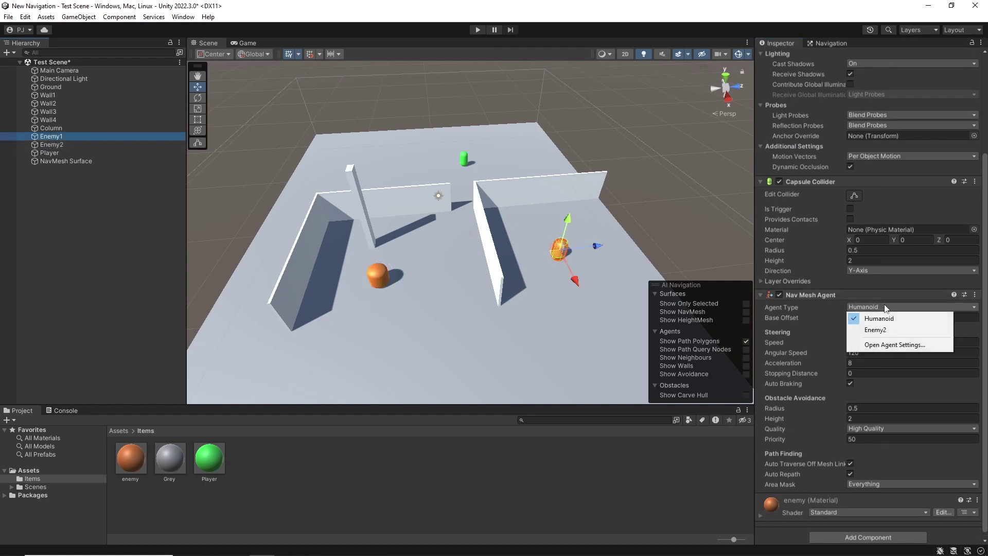
{"action": "left_click", "coordinate": [71, 221]}
{"action": "left_click", "coordinate": [58, 149]}
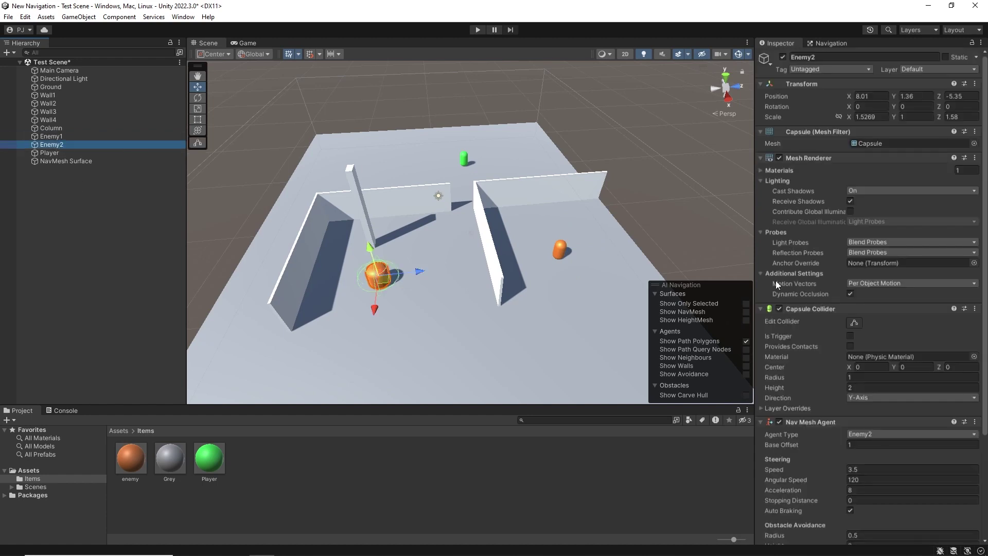
{"action": "scroll", "coordinate": [807, 407], "scroll_direction": "down", "scroll_amount": 5}
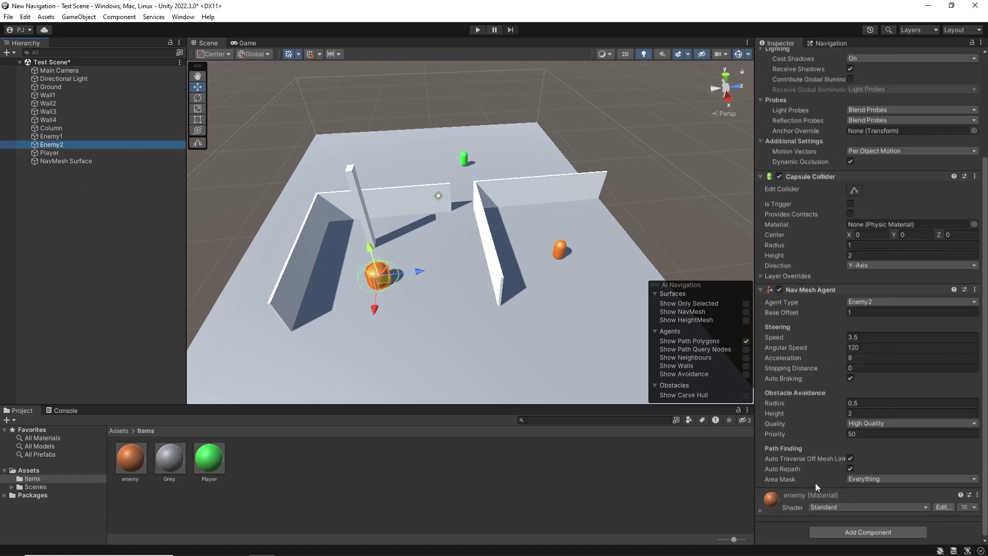
{"action": "left_click", "coordinate": [51, 326]}
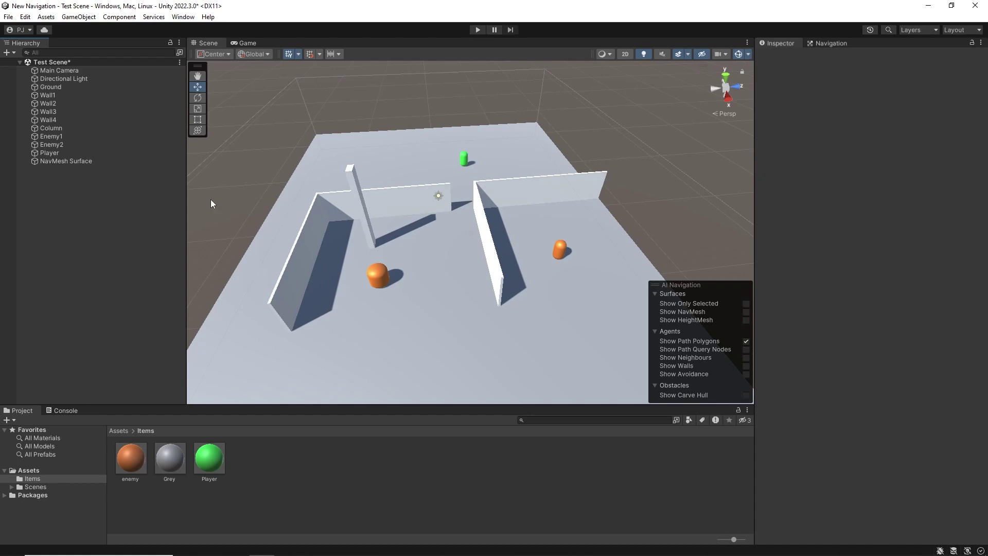
{"action": "left_click", "coordinate": [119, 430]}
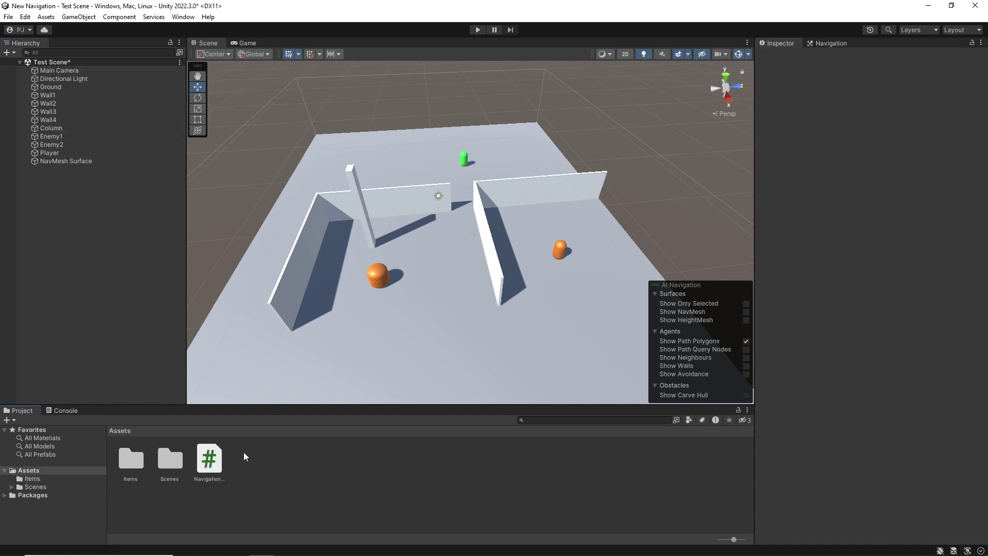
Open NavigationScript.cs in Visual Studio, whose Update sets agent.destination to player.position
{"action": "double_click", "coordinate": [208, 458]}
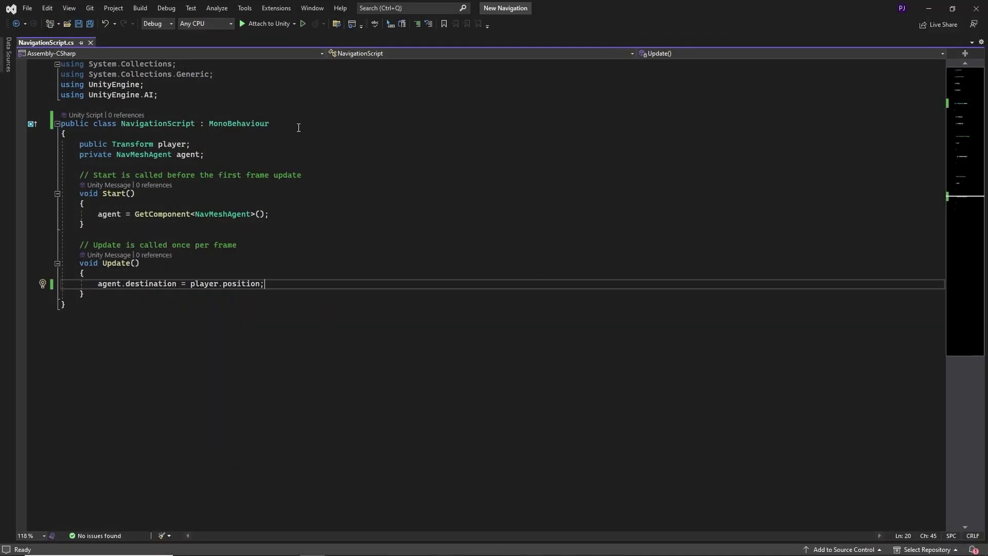
{"action": "left_click", "coordinate": [294, 124]}
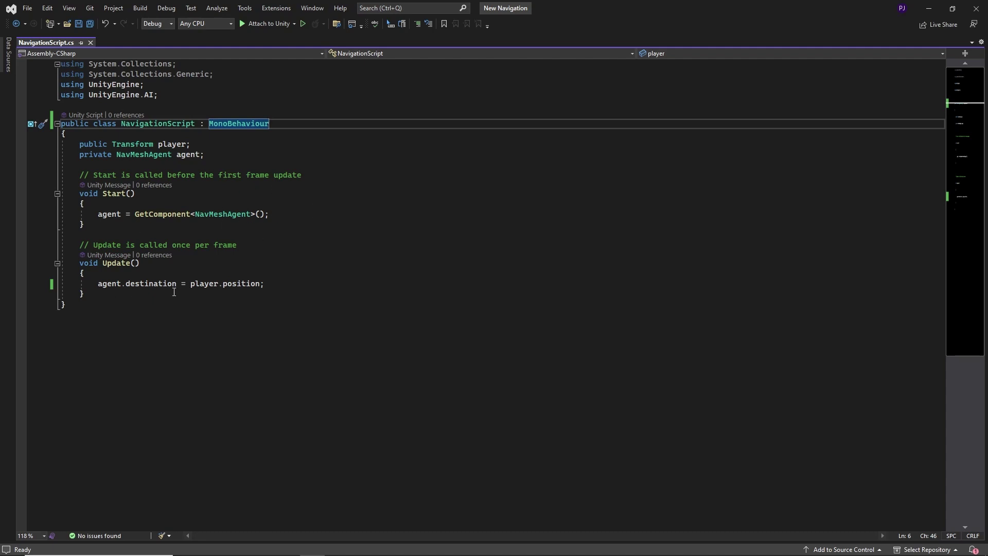
Attach the Navigation Script to Enemy1 and drag Player into its Player field
{"action": "left_click", "coordinate": [929, 8]}
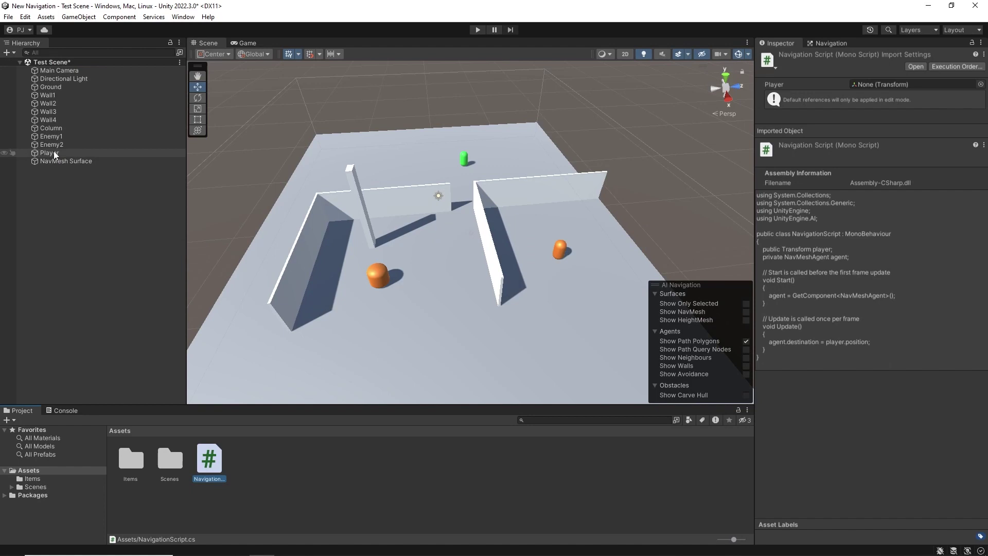
{"action": "left_click", "coordinate": [51, 137]}
{"action": "scroll", "coordinate": [844, 434], "scroll_direction": "down", "scroll_amount": 5}
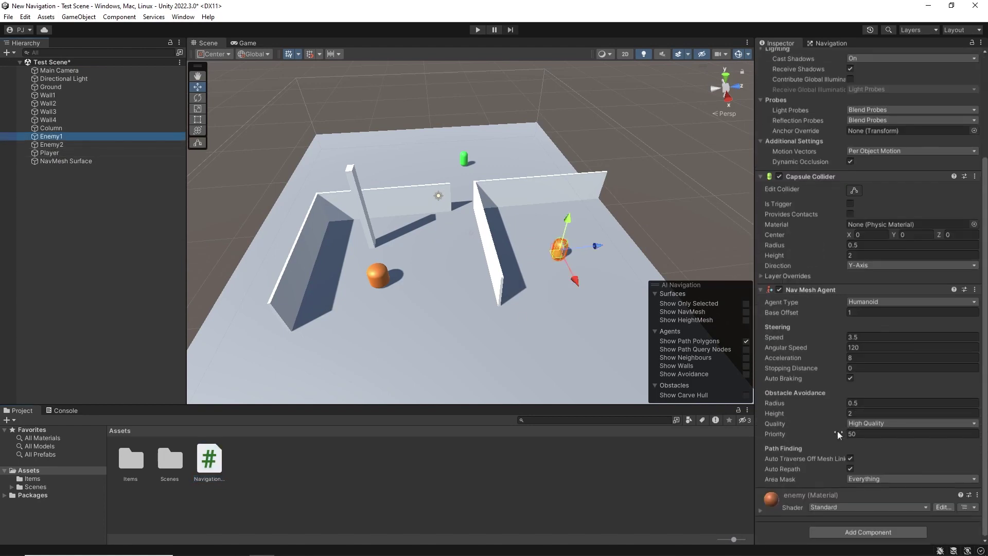
{"action": "left_click_drag", "start_coordinate": [219, 466], "coordinate": [799, 527]}
{"action": "scroll", "coordinate": [815, 514], "scroll_direction": "down", "scroll_amount": 3}
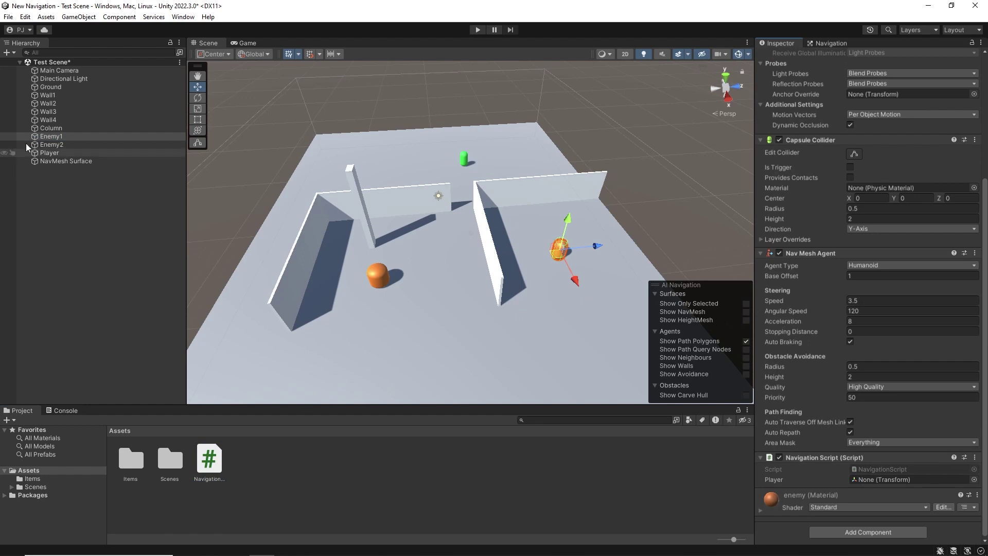
{"action": "left_click_drag", "start_coordinate": [52, 153], "coordinate": [889, 481]}
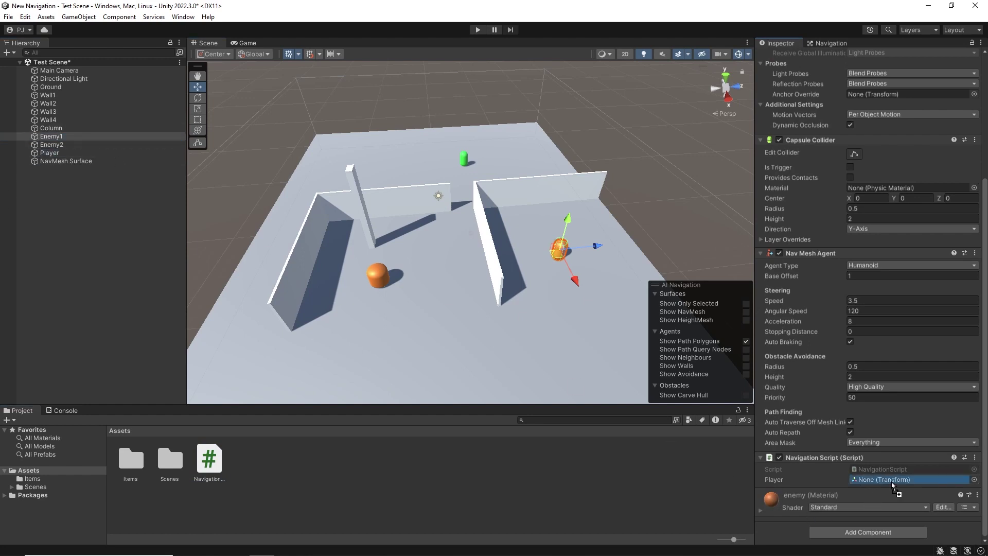
Attach the Navigation Script to Enemy2 with Player as its target, then run the game
{"action": "left_click", "coordinate": [51, 145]}
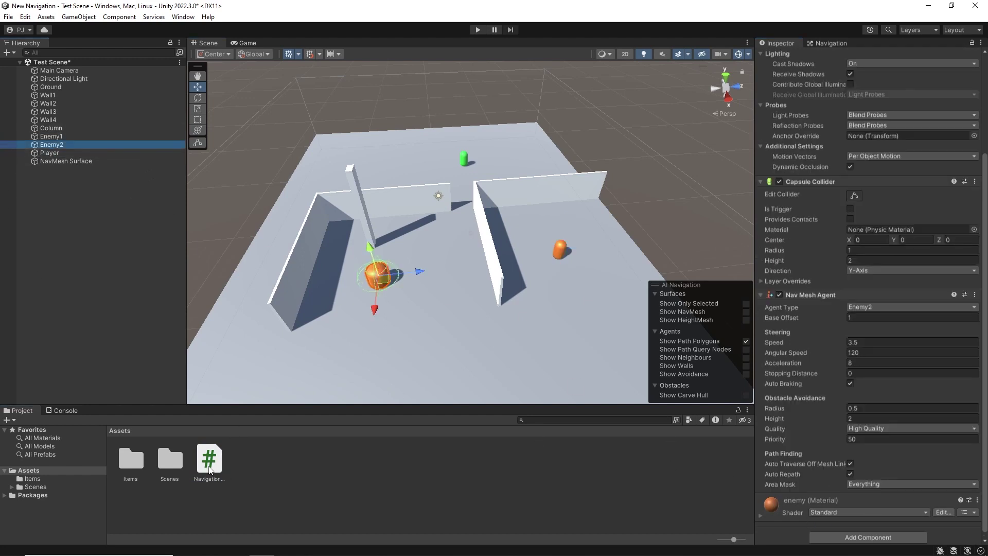
{"action": "left_click_drag", "start_coordinate": [209, 459], "coordinate": [793, 532]}
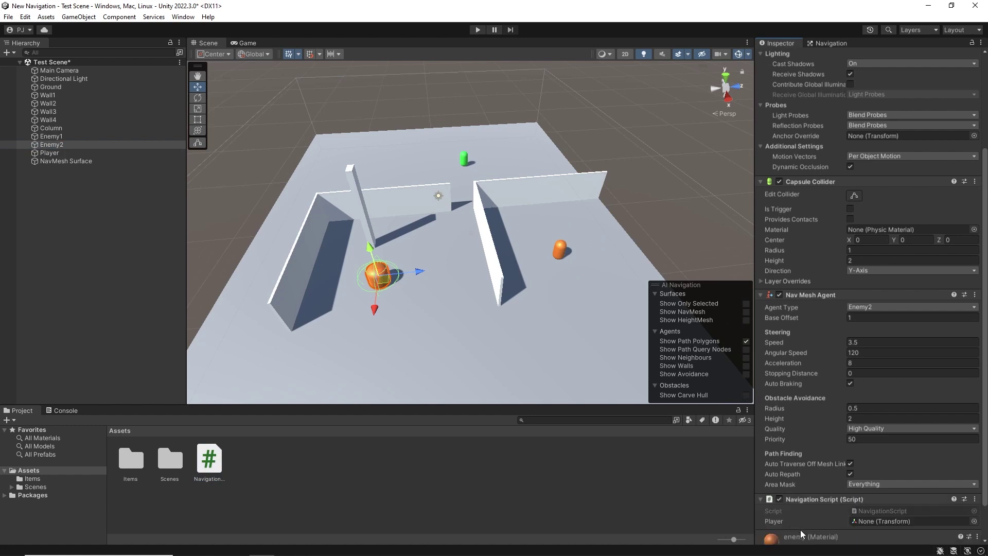
{"action": "left_click_drag", "start_coordinate": [54, 153], "coordinate": [892, 521]}
{"action": "key", "text": "ctrl+p"}
Add a second NavMeshSurface with agent type Enemy2 to the NavMesh Surface object and bake it
{"action": "left_click", "coordinate": [69, 161]}
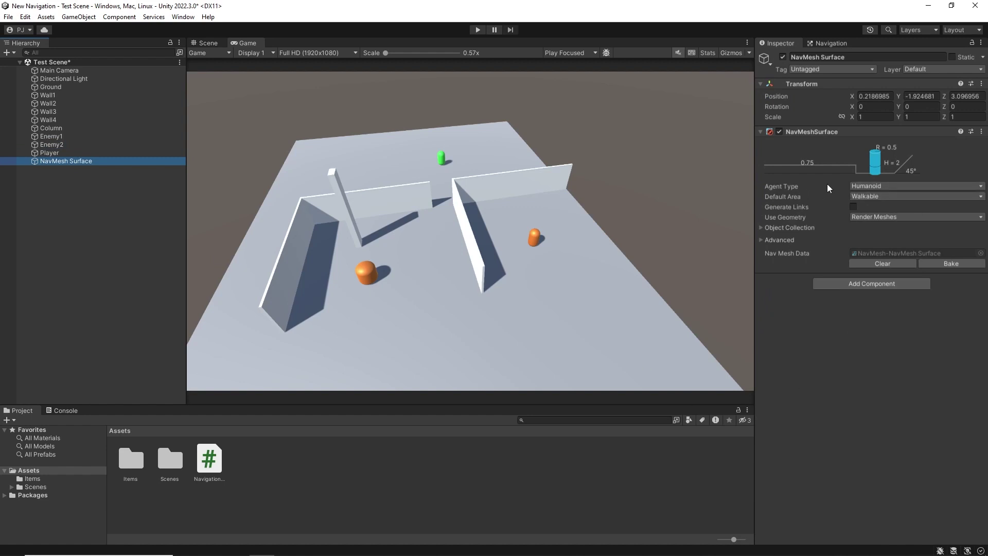
{"action": "left_click", "coordinate": [889, 187]}
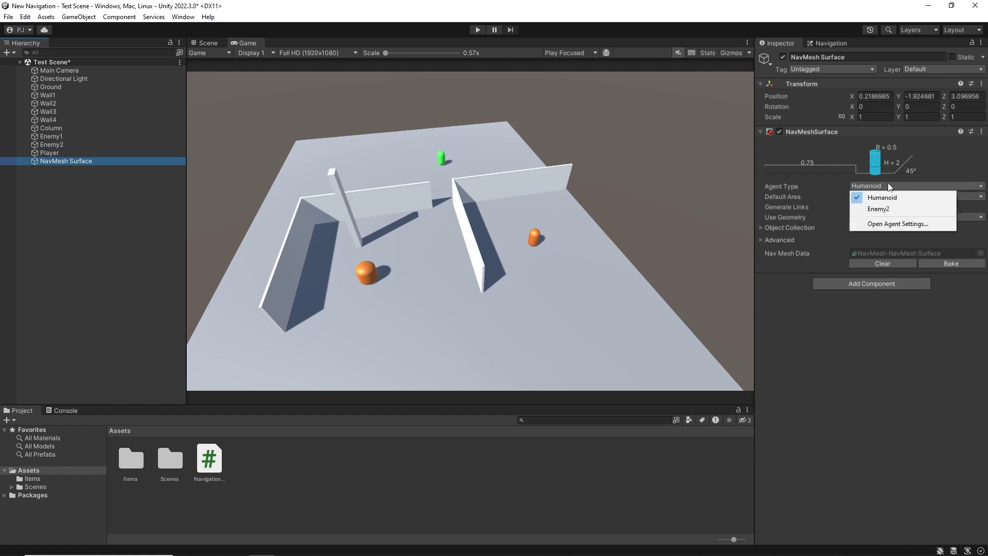
{"action": "left_click", "coordinate": [888, 334]}
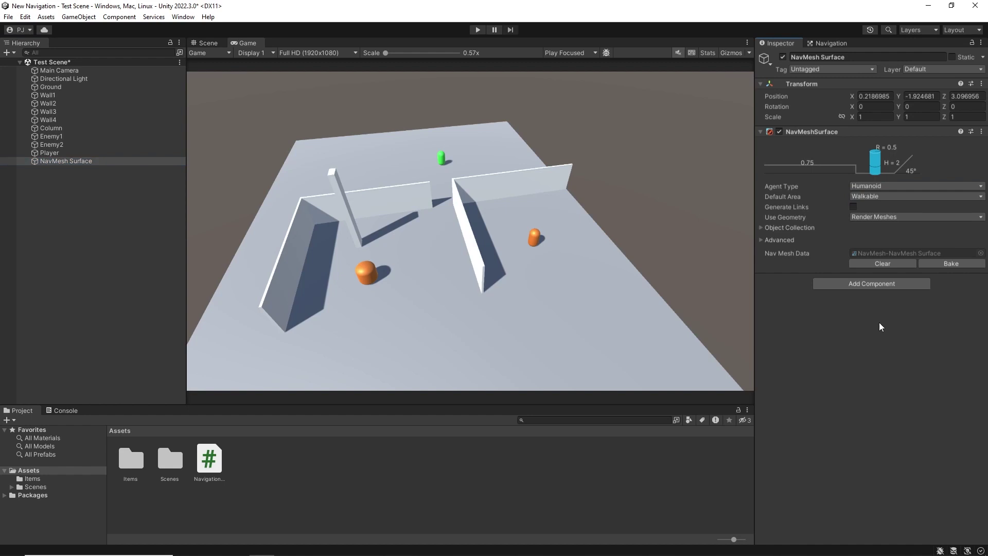
{"action": "left_click", "coordinate": [877, 284]}
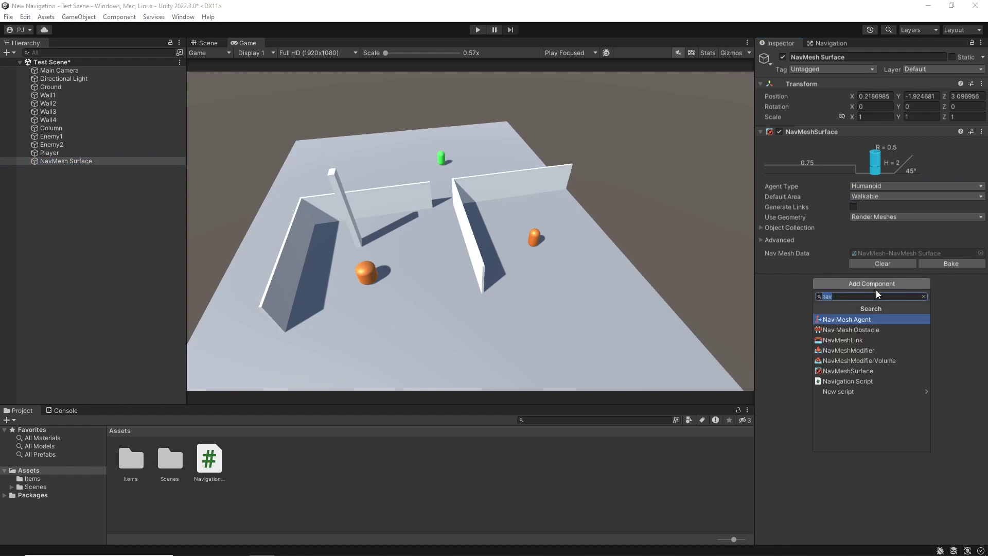
{"action": "left_click", "coordinate": [864, 374]}
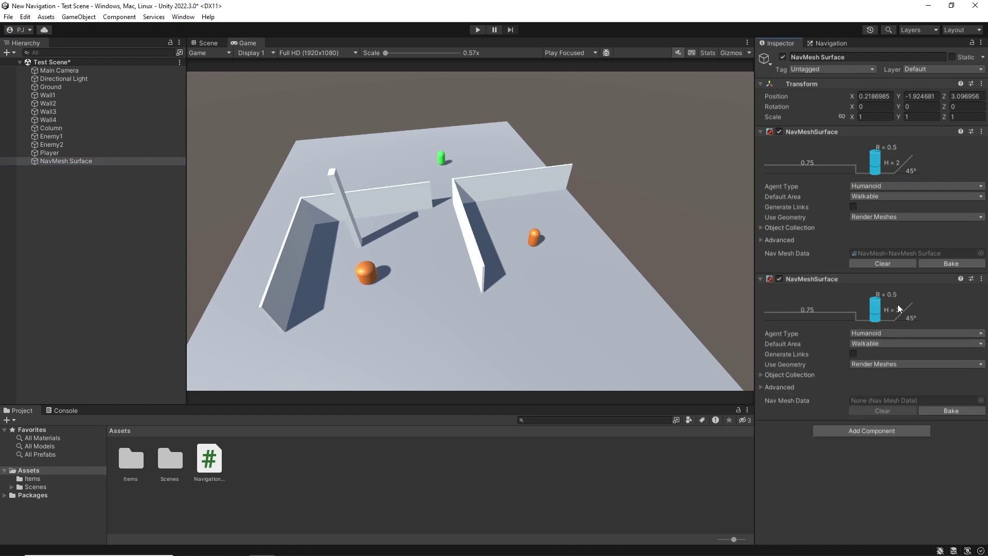
{"action": "left_click", "coordinate": [890, 334]}
{"action": "left_click", "coordinate": [888, 355]}
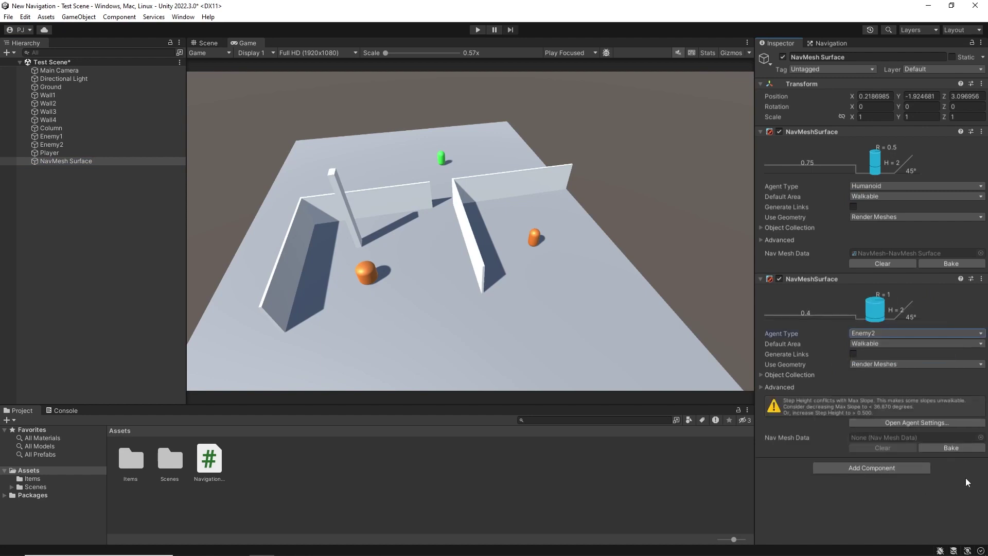
{"action": "left_click", "coordinate": [956, 448]}
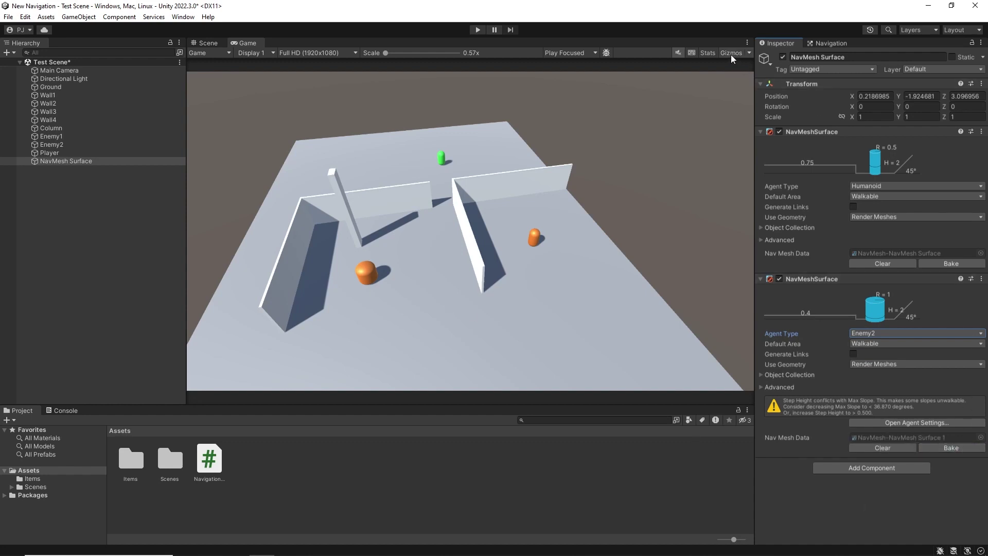
Compare the Humanoid and Enemy2 navmeshes by toggling each surface, hide the display, and press Play
{"action": "left_click", "coordinate": [205, 43]}
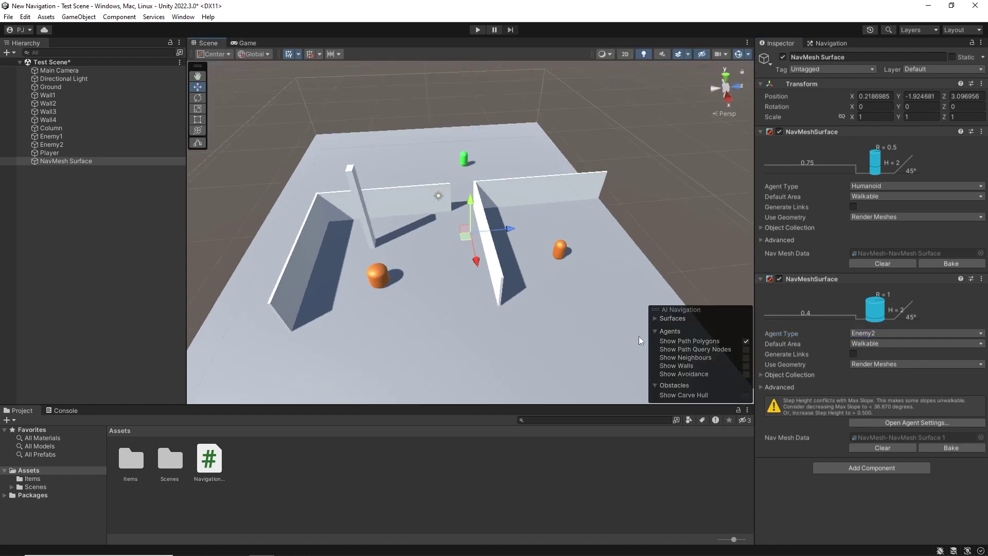
{"action": "left_click", "coordinate": [657, 320]}
{"action": "left_click", "coordinate": [746, 312]}
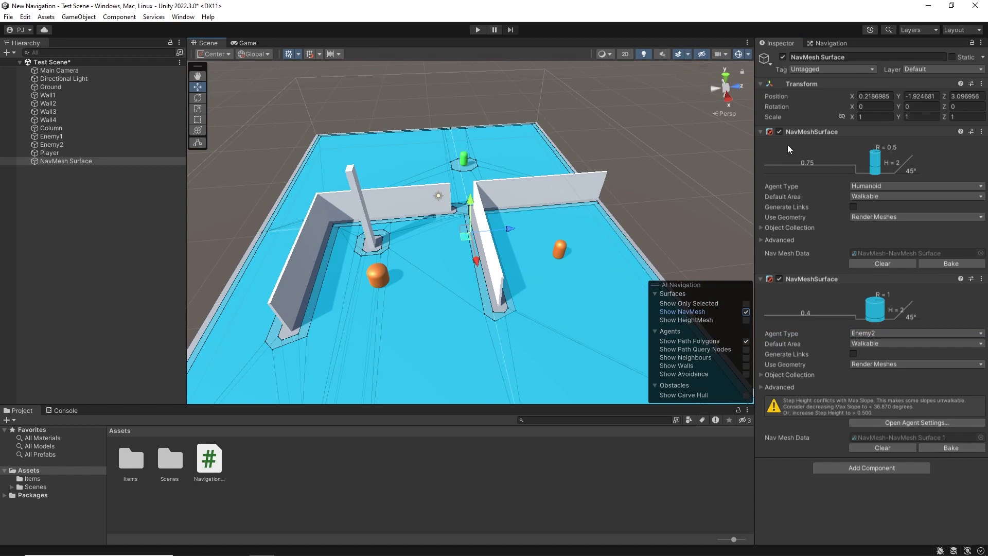
{"action": "left_click", "coordinate": [779, 132]}
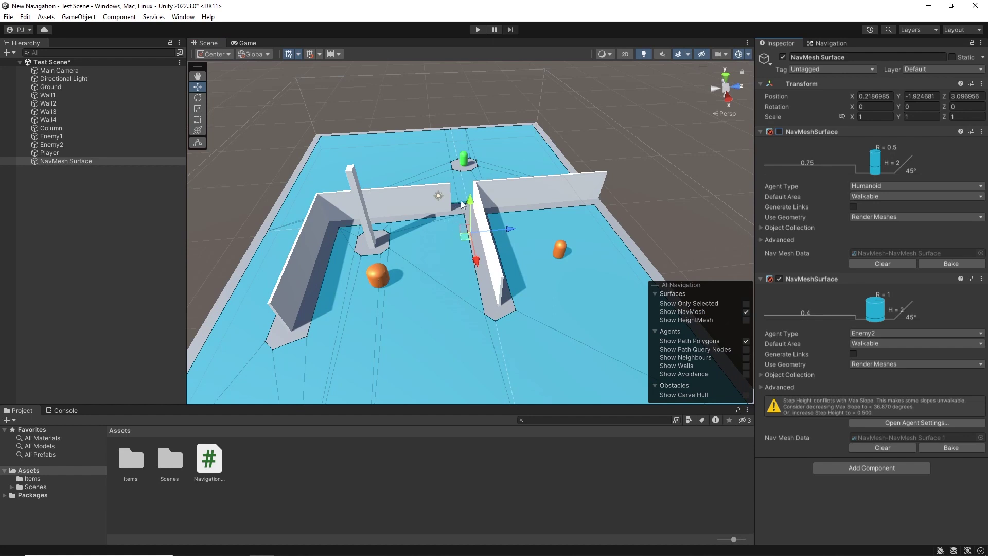
{"action": "left_click", "coordinate": [779, 132]}
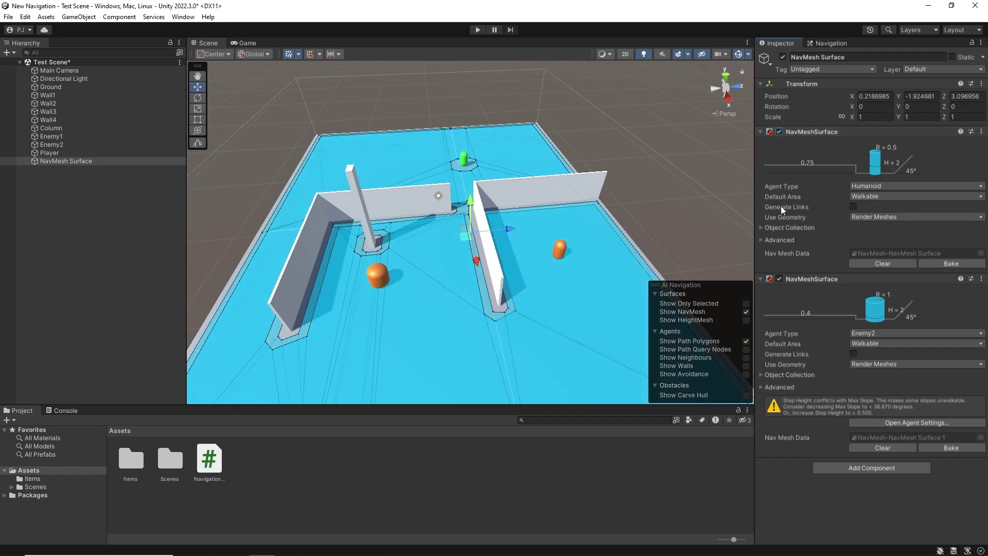
{"action": "left_click", "coordinate": [780, 279]}
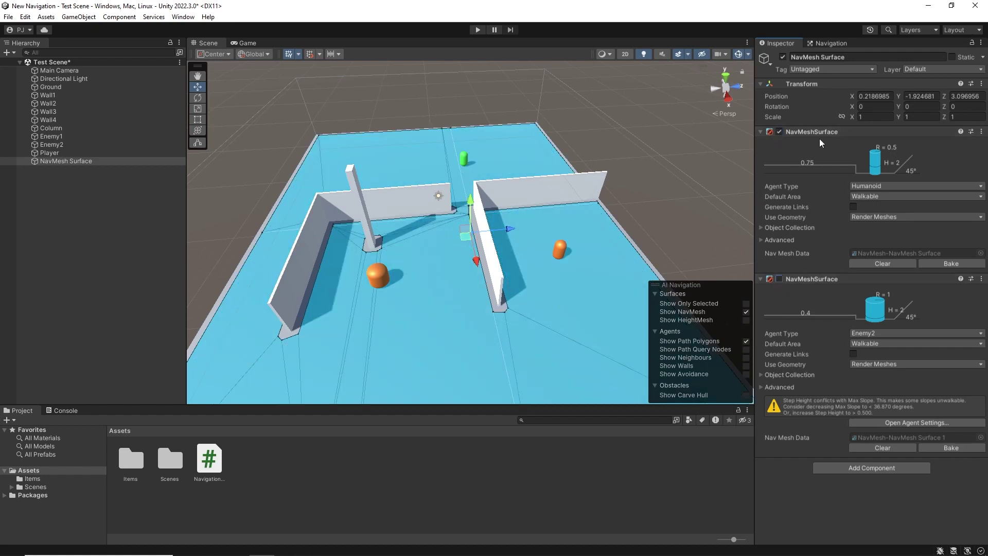
{"action": "left_click", "coordinate": [779, 279]}
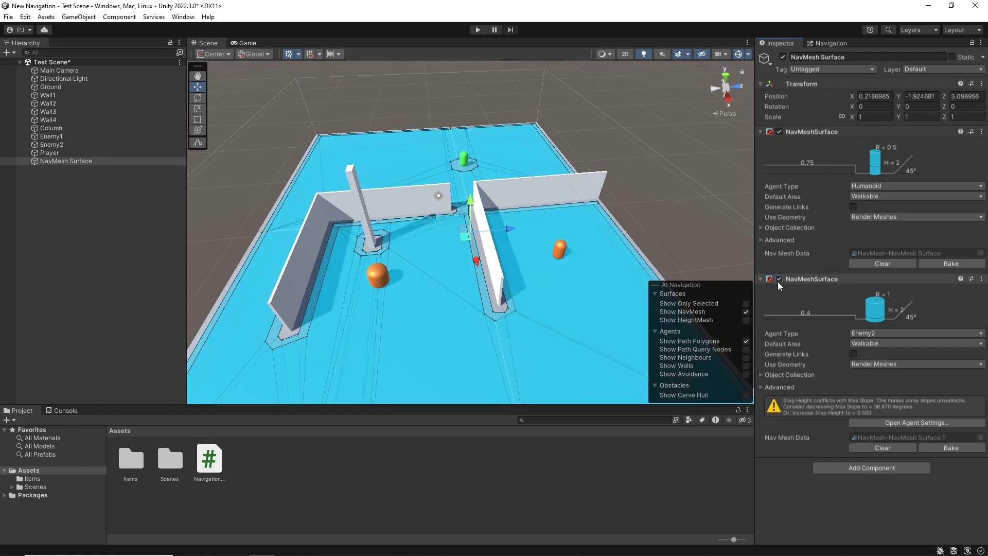
{"action": "left_click", "coordinate": [745, 312]}
{"action": "left_click", "coordinate": [247, 44]}
{"action": "left_click", "coordinate": [477, 30]}
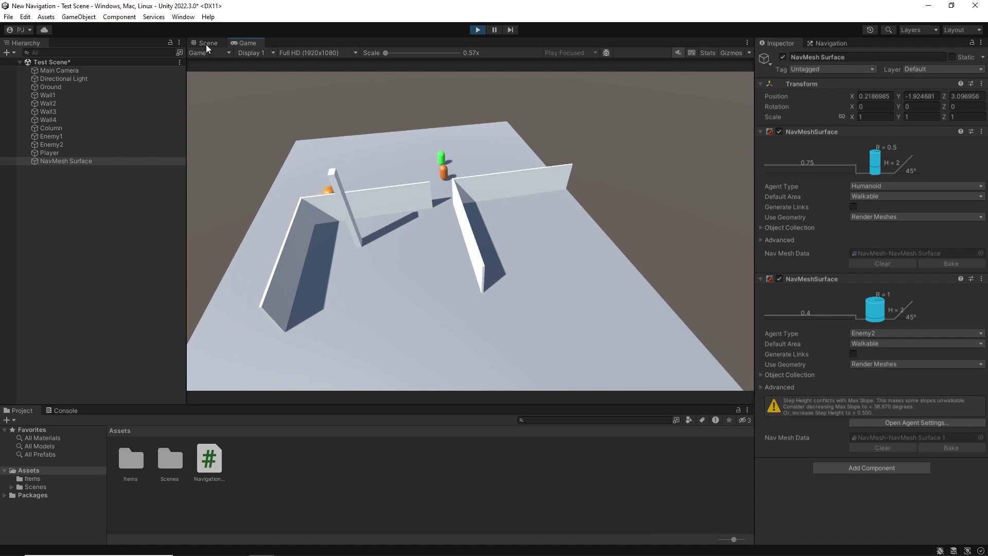
Drag the Player across the floor in the Scene view as the enemies chase, then stop play
{"action": "left_click", "coordinate": [207, 44]}
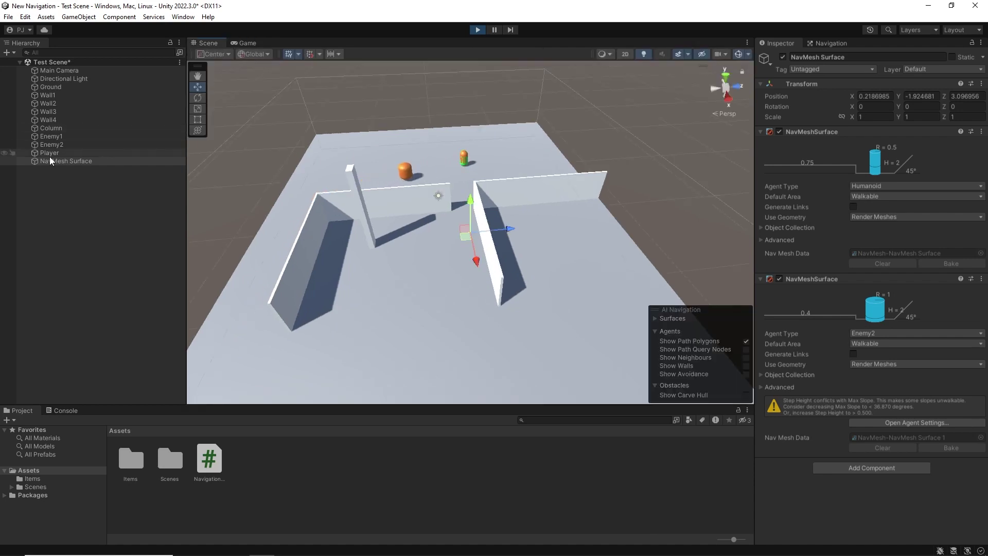
{"action": "left_click", "coordinate": [468, 161]}
{"action": "left_click_drag", "start_coordinate": [469, 164], "coordinate": [482, 311]}
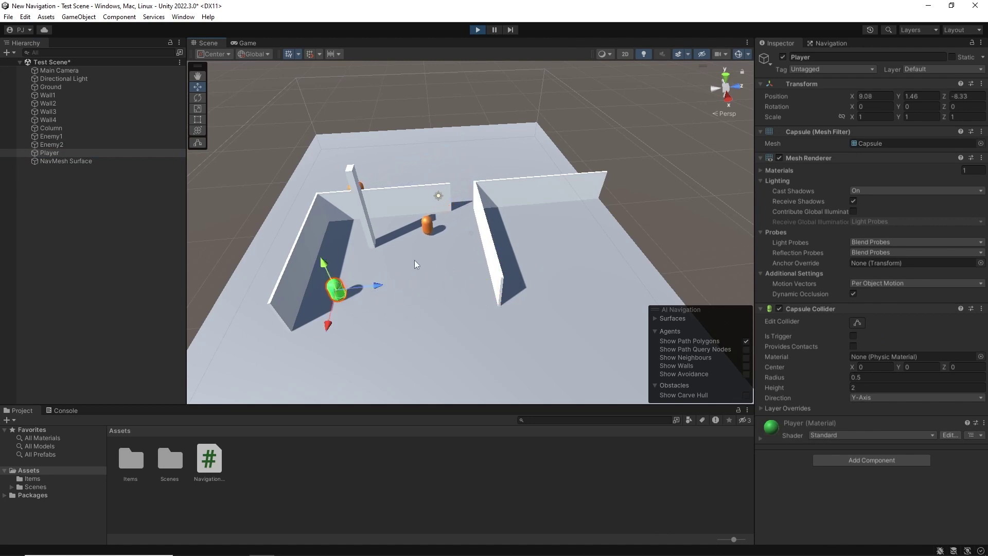
{"action": "left_click_drag", "start_coordinate": [377, 286], "coordinate": [456, 228]}
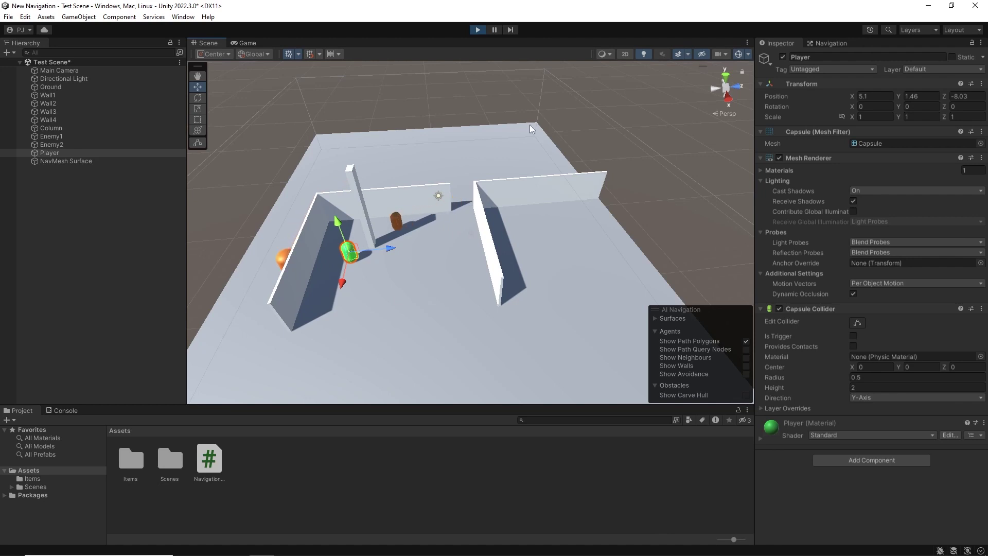
{"action": "left_click", "coordinate": [478, 29]}
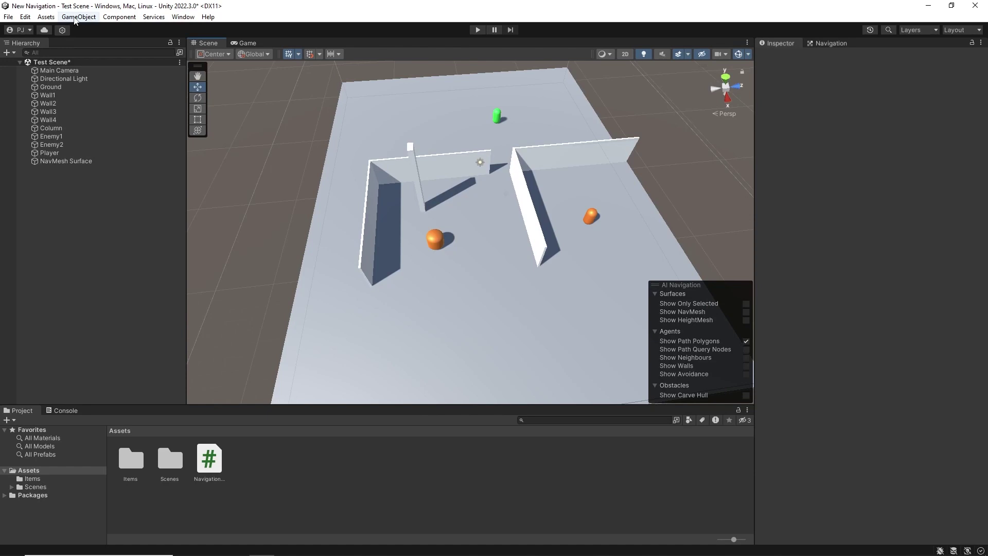
Create a NavMesh Modifier Volume and move and scale it over the ground's far end
{"action": "left_click", "coordinate": [76, 17]}
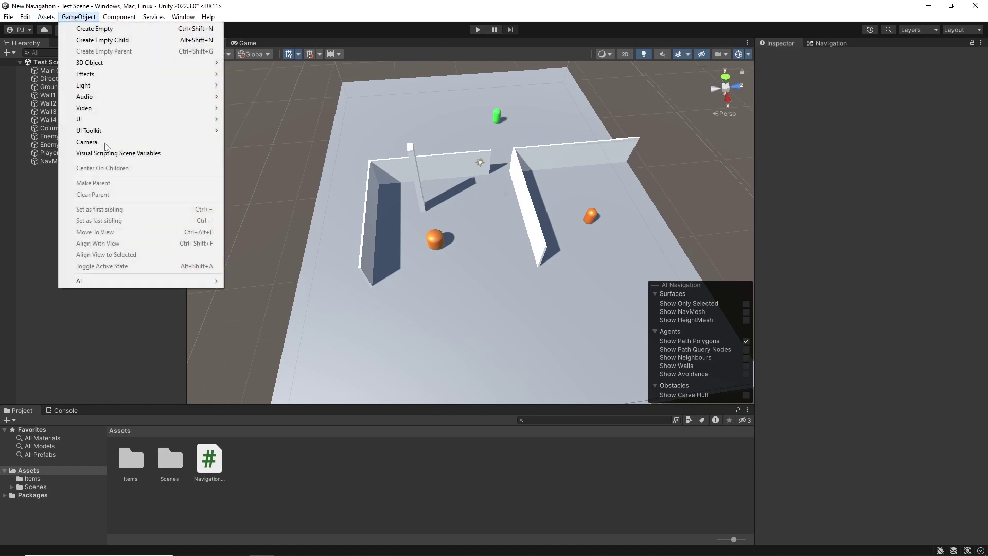
{"action": "mouse_move", "coordinate": [149, 282]}
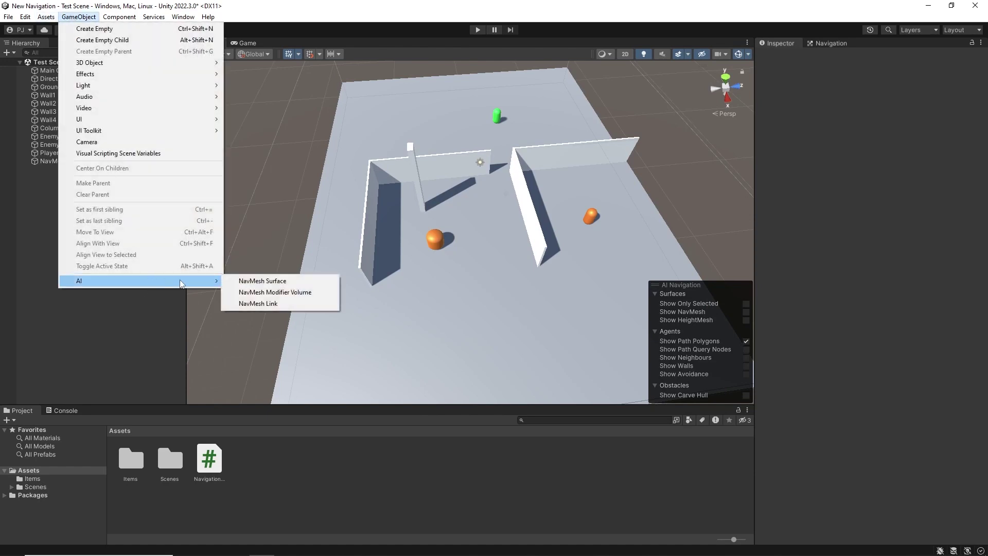
{"action": "left_click", "coordinate": [293, 297]}
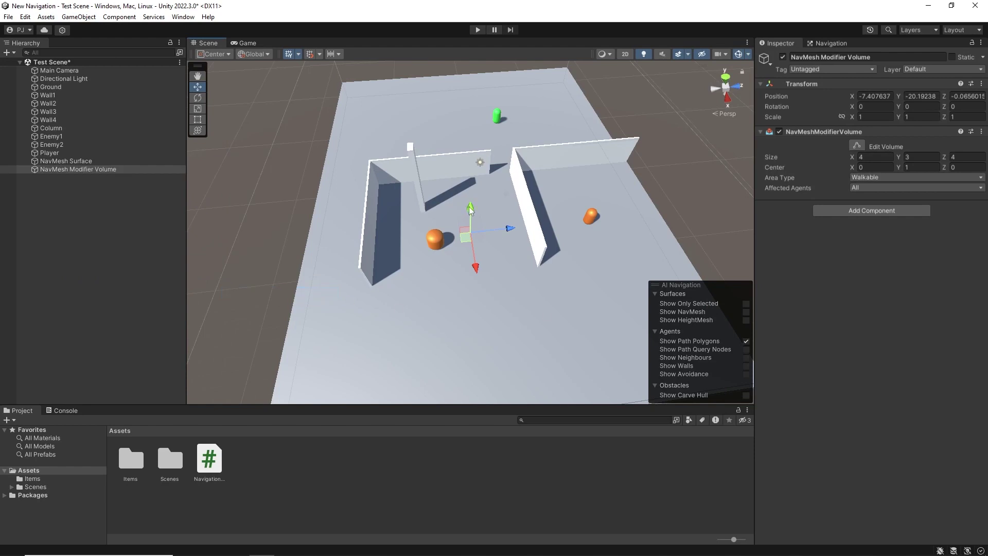
{"action": "left_click_drag", "start_coordinate": [470, 210], "coordinate": [468, 128]}
{"action": "key", "text": "r"}
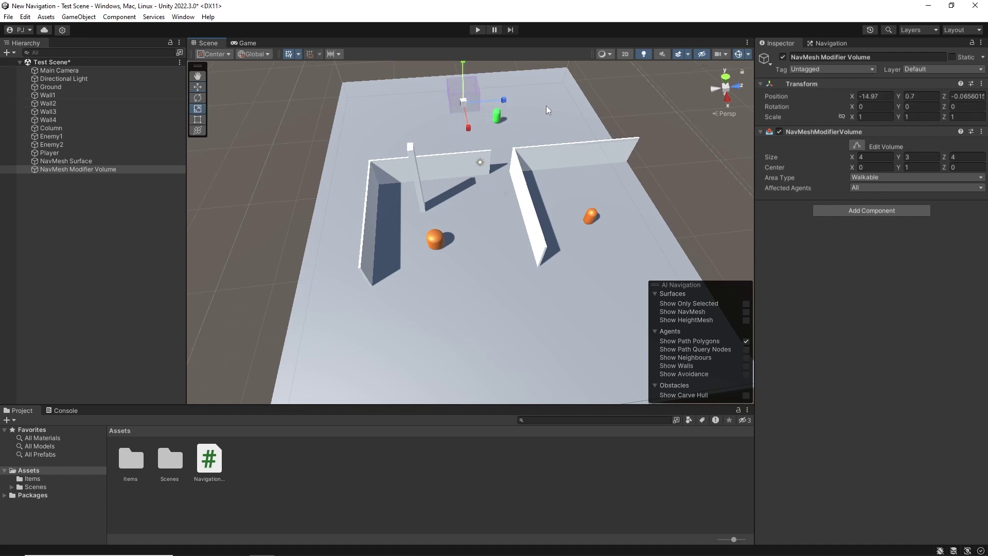
{"action": "left_click_drag", "start_coordinate": [505, 100], "coordinate": [583, 99]}
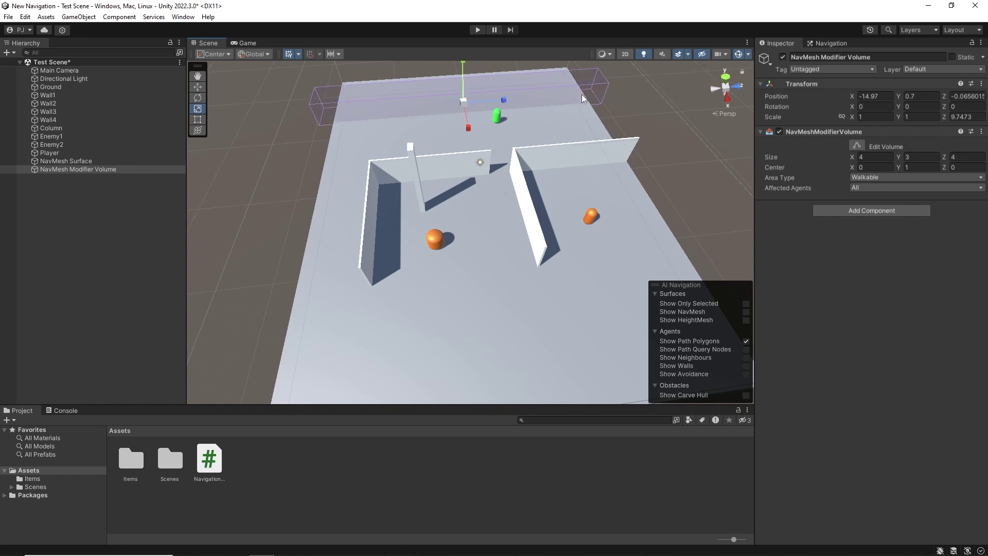
{"action": "mouse_move", "coordinate": [474, 134]}
{"action": "left_mouse_down"}
{"action": "mouse_move", "coordinate": [471, 155]}
{"action": "mouse_move", "coordinate": [467, 119]}
{"action": "left_mouse_up"}
{"action": "key", "text": "w"}
Set the volume's Area Type to Not Walkable, keeping affected agents as All
{"action": "left_click", "coordinate": [879, 179]}
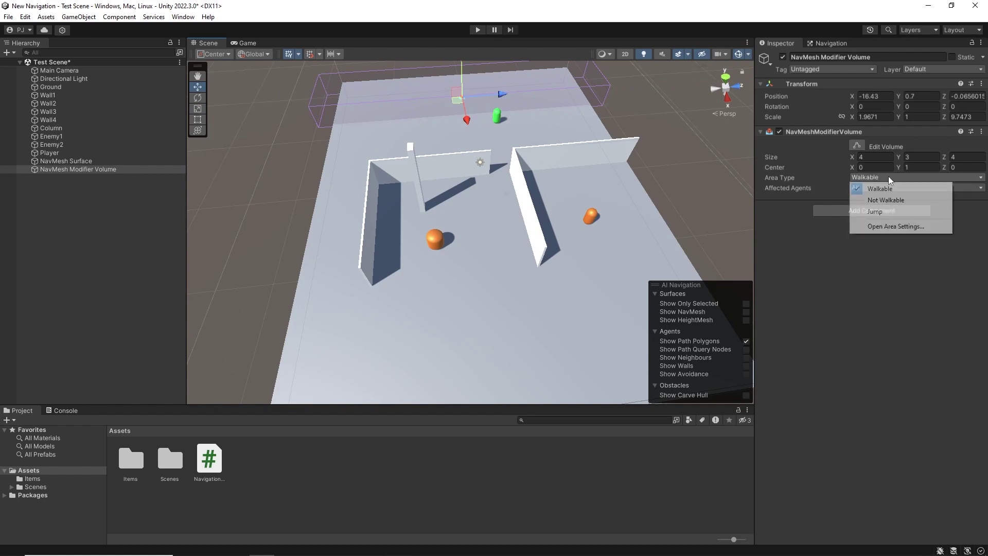
{"action": "left_click", "coordinate": [870, 197]}
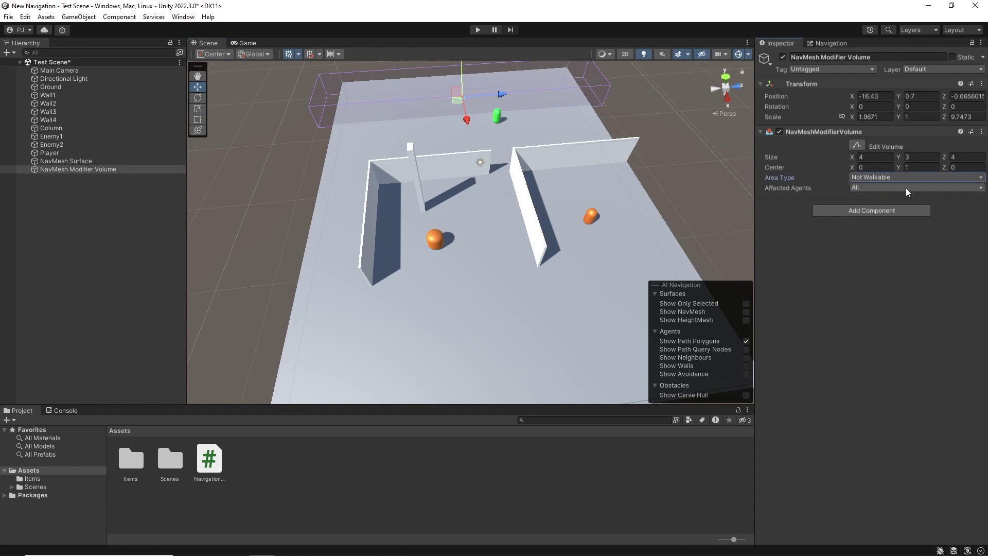
{"action": "left_click", "coordinate": [907, 189]}
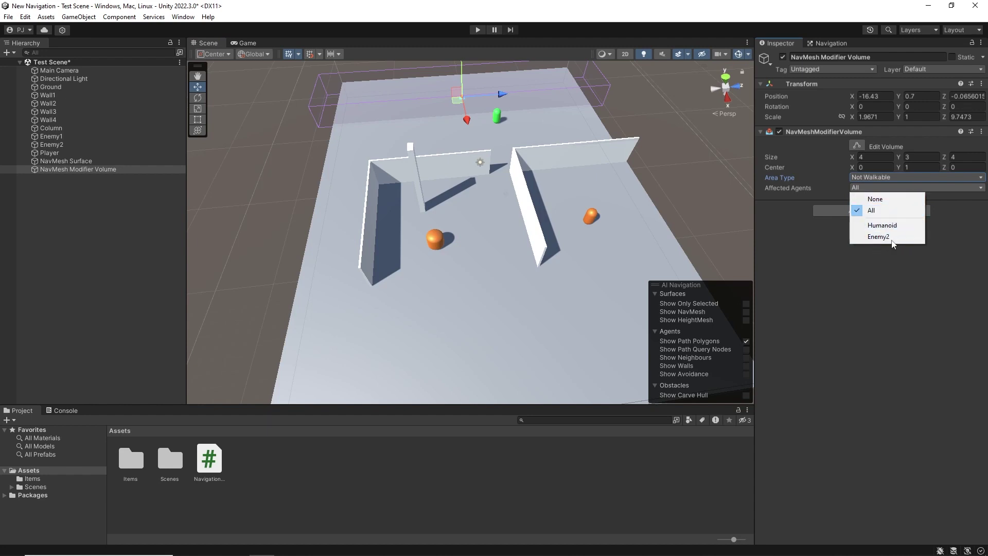
{"action": "left_click", "coordinate": [895, 309]}
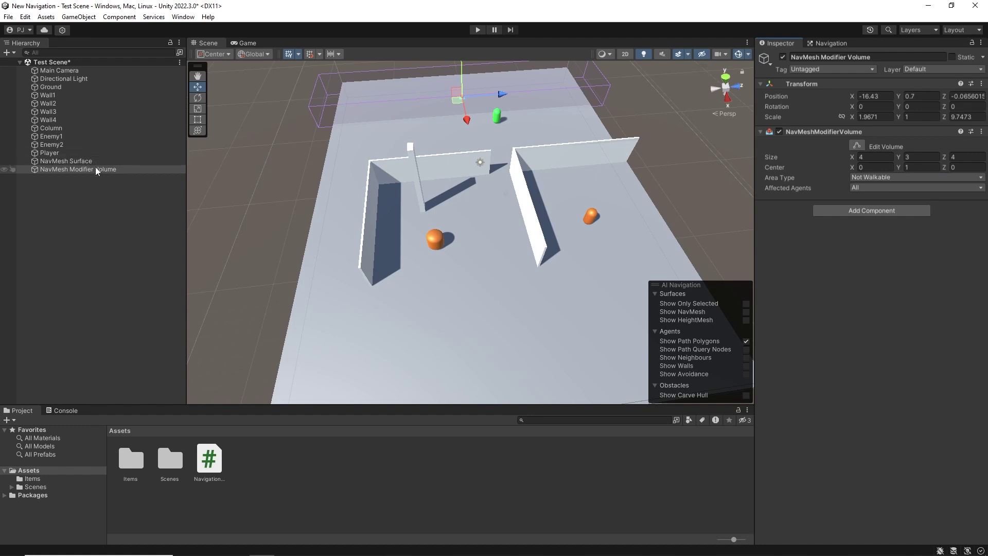
Show the baked NavMesh and deactivate Enemy1, Enemy2 and Player
{"action": "left_click", "coordinate": [72, 163]}
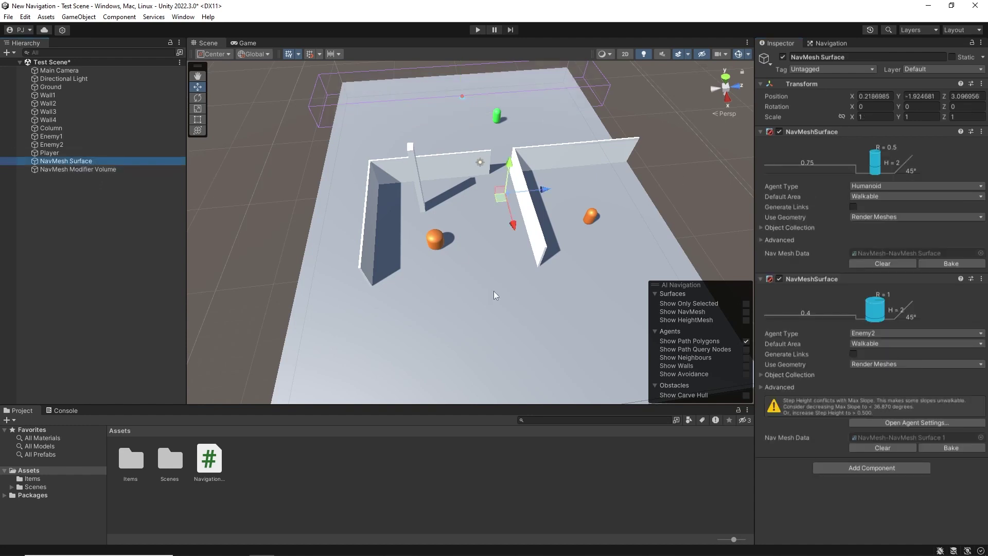
{"action": "left_click", "coordinate": [746, 312]}
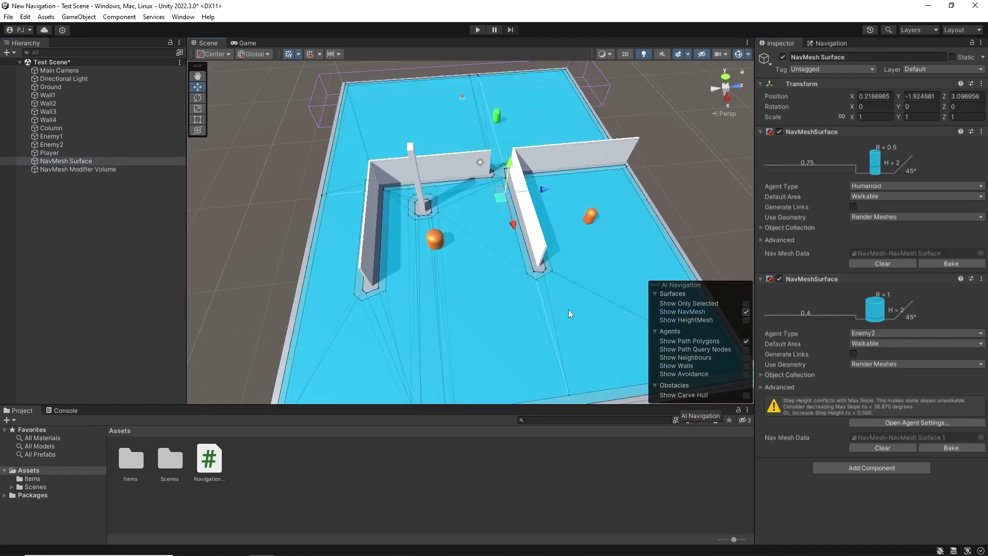
{"action": "left_click", "coordinate": [60, 136]}
{"action": "left_click", "coordinate": [57, 152], "text": "shift"}
{"action": "left_click", "coordinate": [783, 56]}
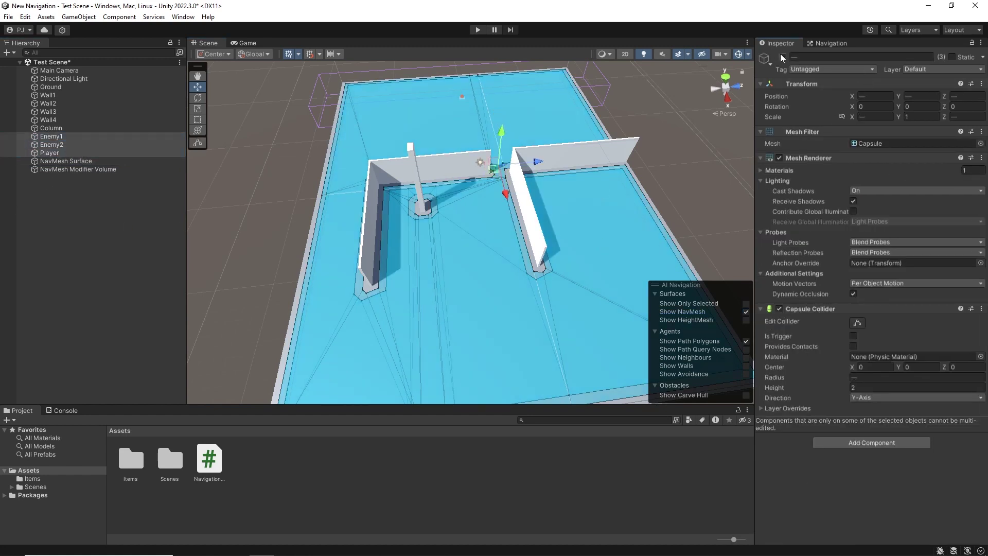
{"action": "left_click", "coordinate": [63, 242]}
Rebake both NavMesh Surfaces while the characters are inactive
{"action": "left_click", "coordinate": [76, 162]}
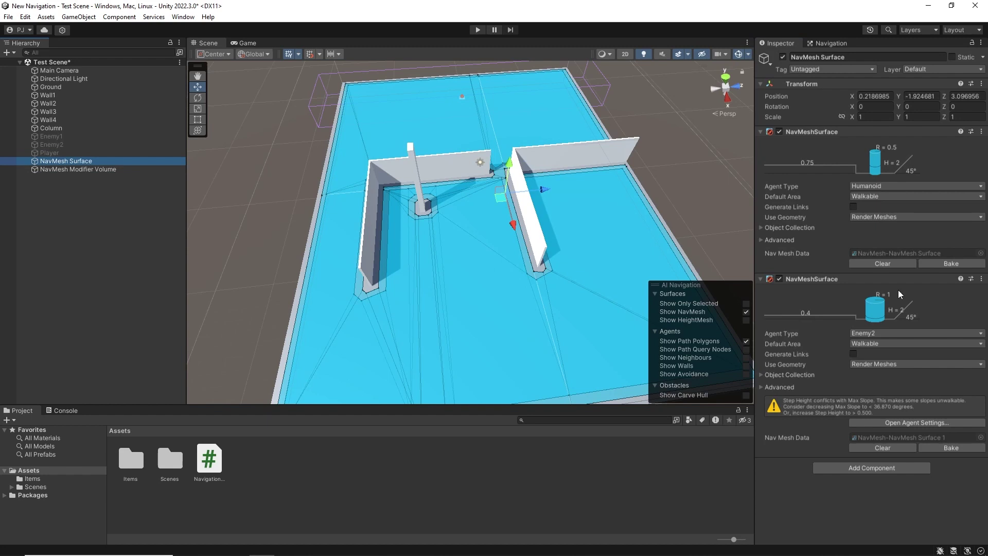
{"action": "left_click", "coordinate": [957, 262]}
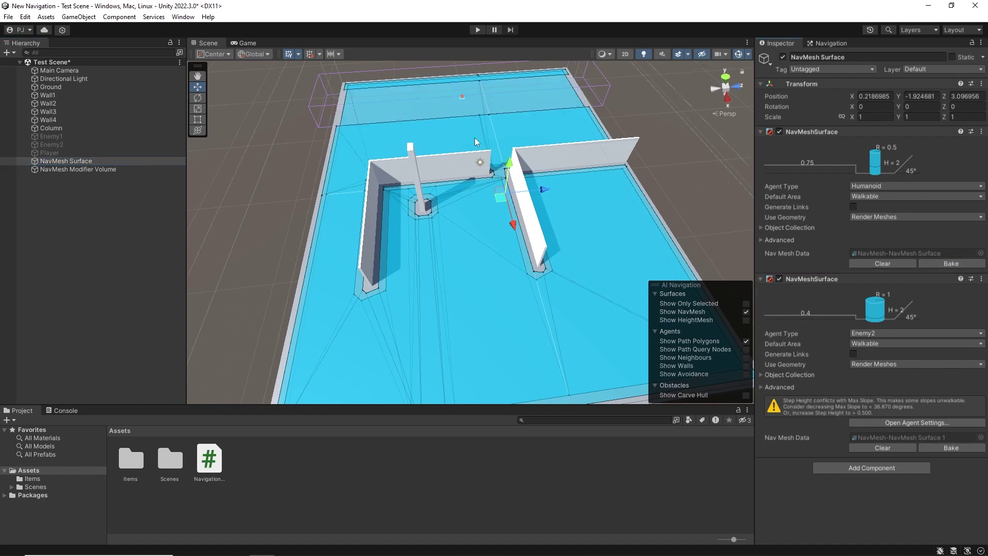
{"action": "left_click", "coordinate": [951, 448]}
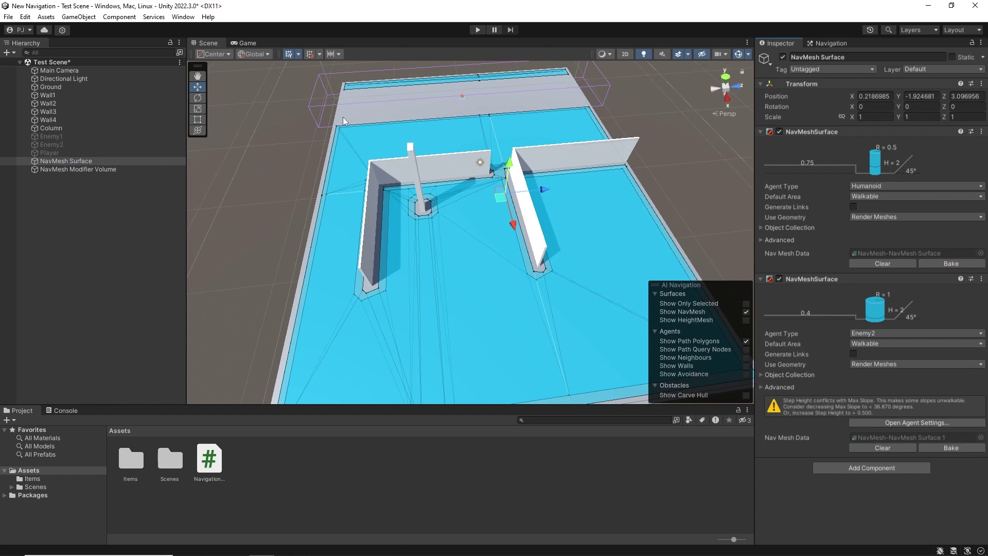
Reactivate Enemy1, Enemy2 and Player and return to the Game view
{"action": "left_click", "coordinate": [55, 137]}
{"action": "left_click", "coordinate": [56, 153], "text": "shift"}
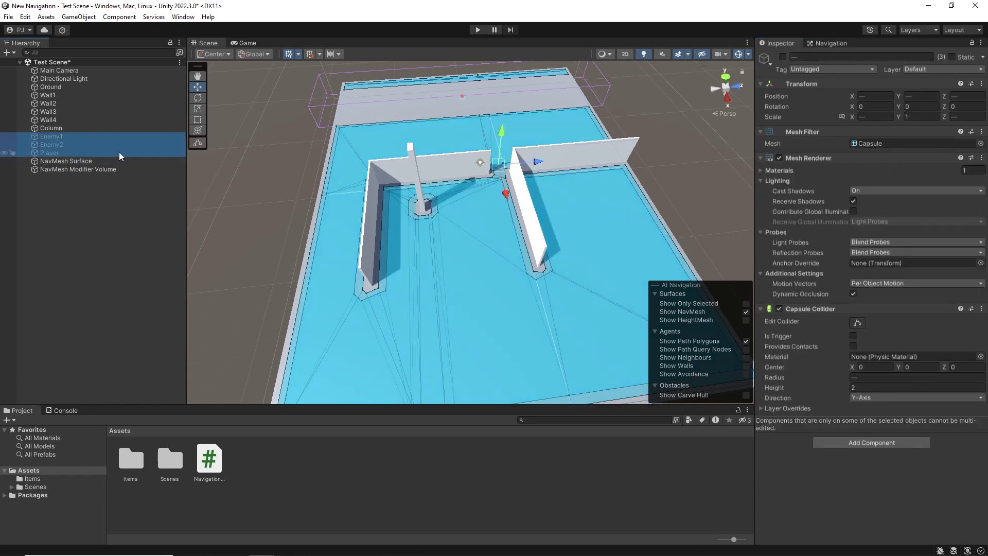
{"action": "left_click", "coordinate": [783, 57]}
{"action": "left_click", "coordinate": [86, 205]}
{"action": "left_click", "coordinate": [238, 44]}
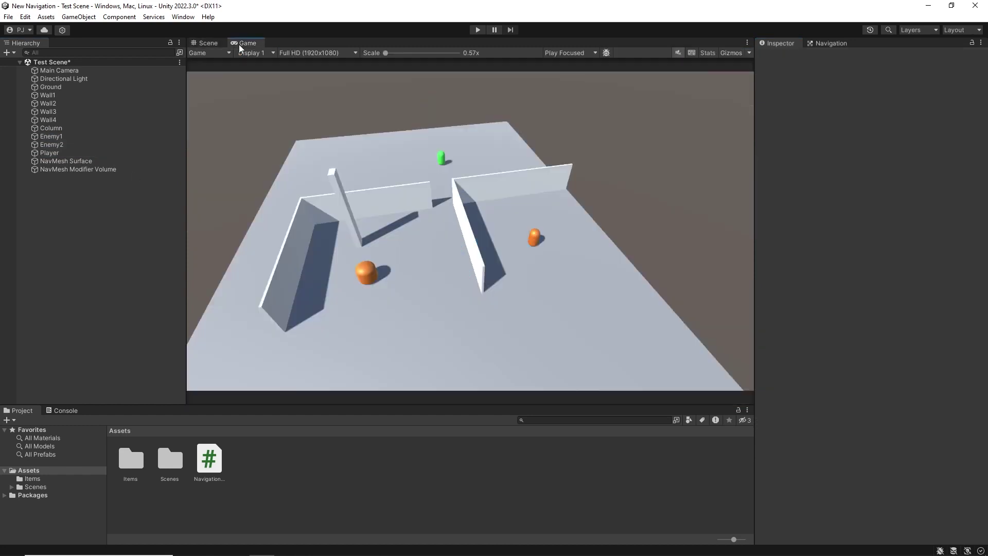
In Play mode, drag the Player into the far strip, left wall, right side and near end, then stop
{"action": "left_click", "coordinate": [475, 28]}
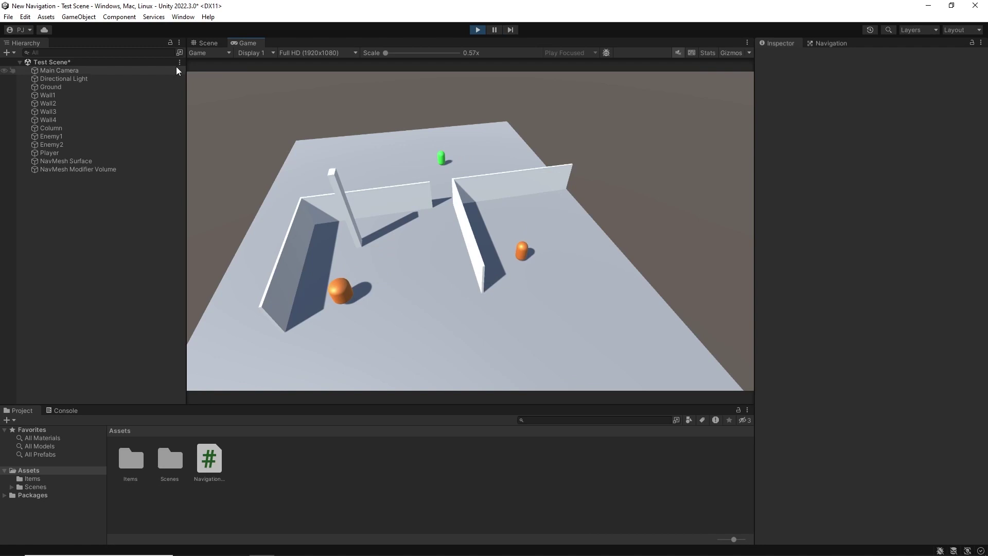
{"action": "left_click", "coordinate": [209, 42]}
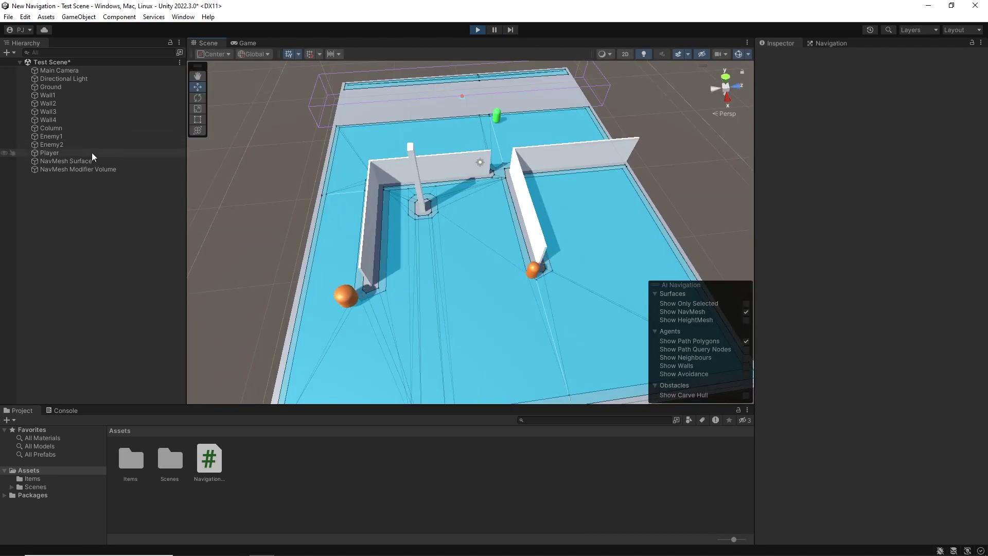
{"action": "left_click", "coordinate": [62, 152]}
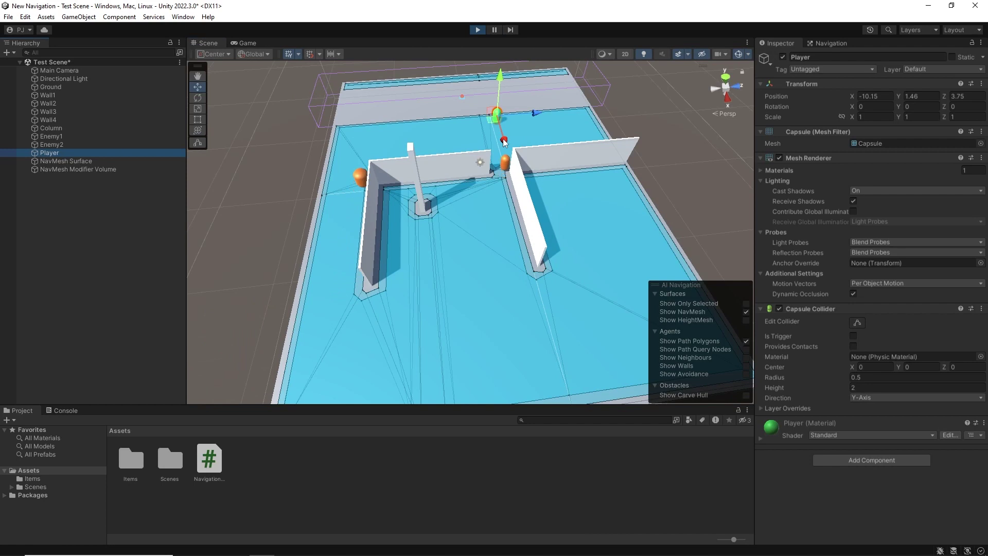
{"action": "left_click_drag", "start_coordinate": [503, 142], "coordinate": [496, 107]}
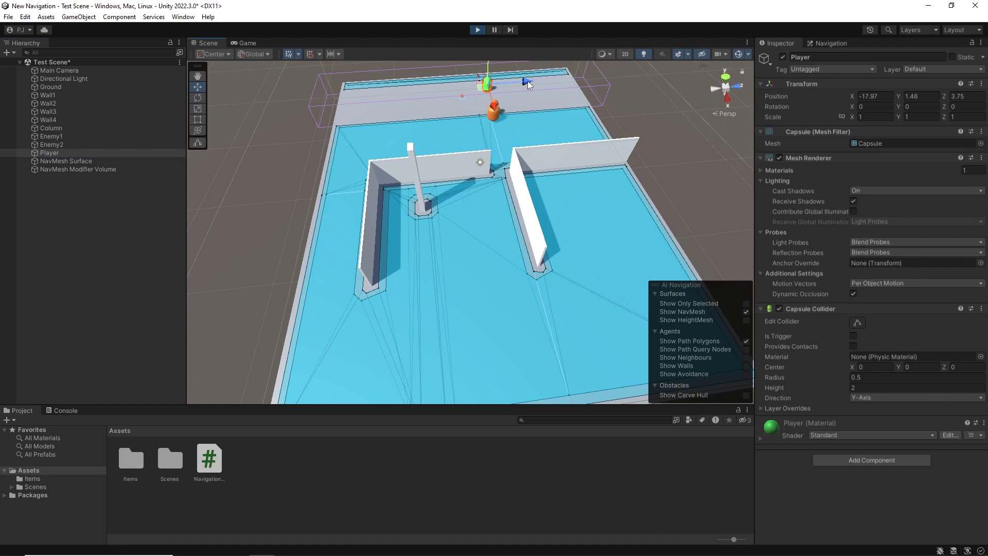
{"action": "left_click_drag", "start_coordinate": [529, 84], "coordinate": [370, 181]}
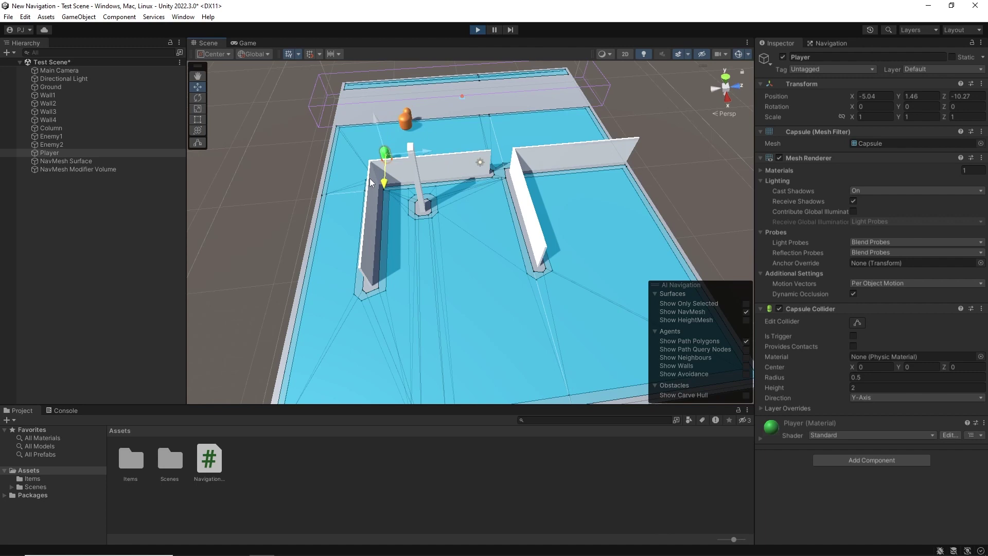
{"action": "left_click_drag", "start_coordinate": [428, 150], "coordinate": [612, 121]}
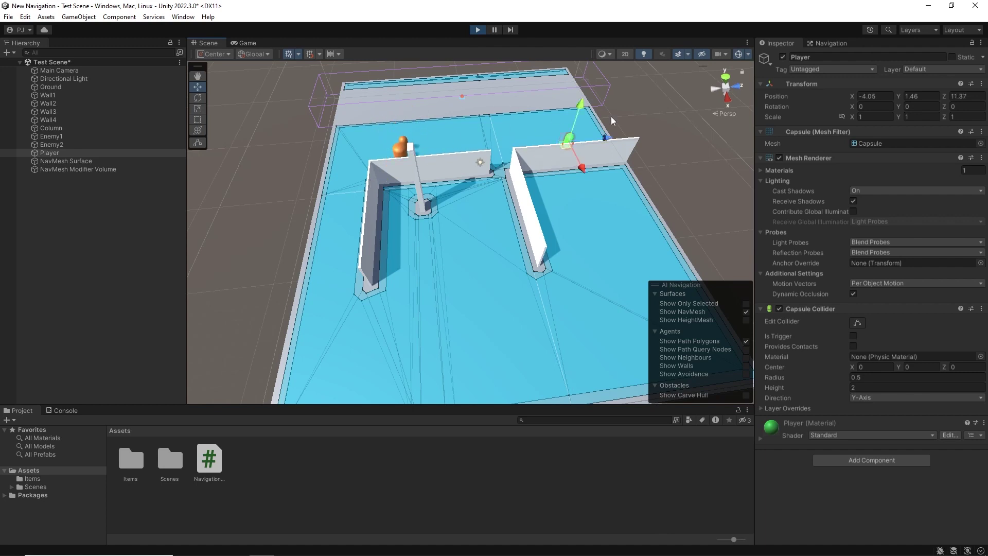
{"action": "left_click_drag", "start_coordinate": [582, 167], "coordinate": [593, 223]}
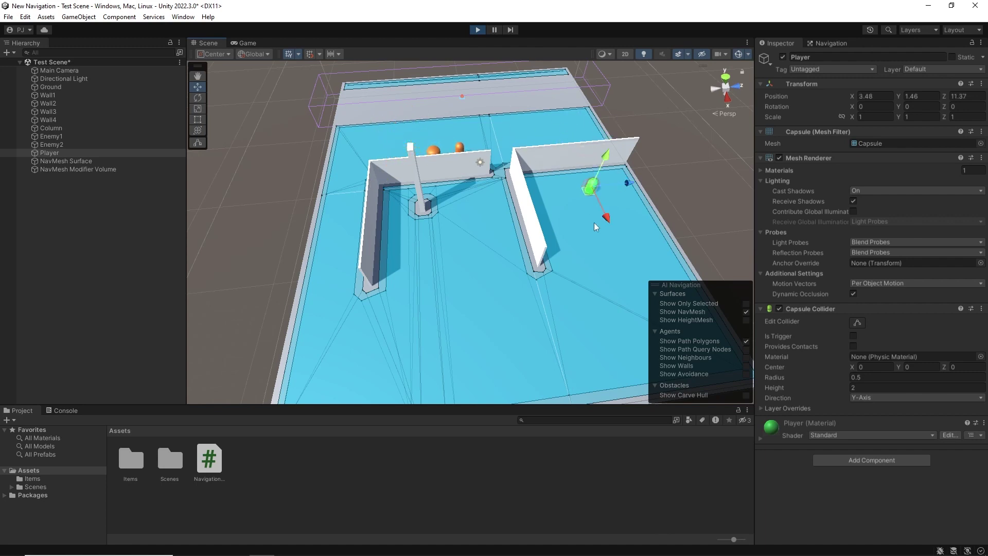
{"action": "left_click", "coordinate": [477, 30]}
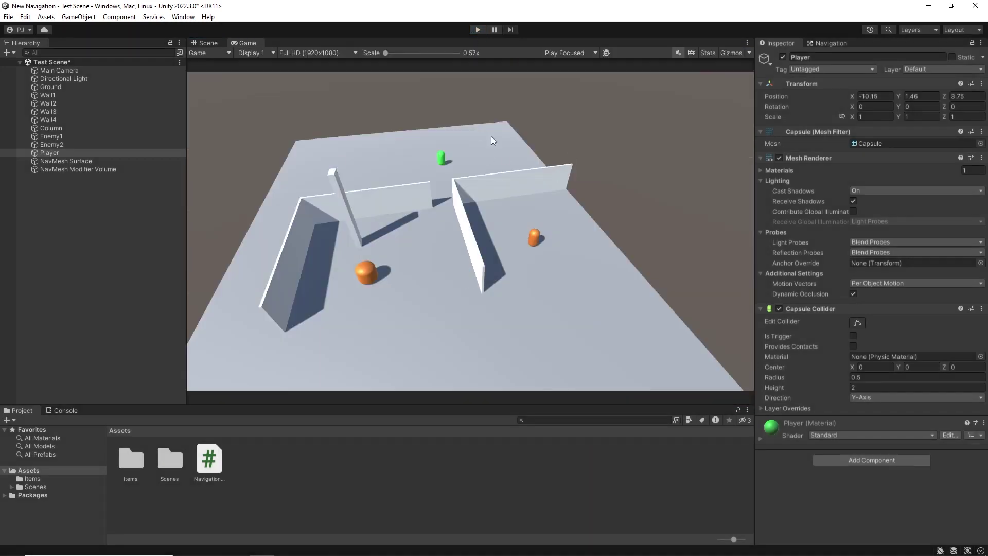
{"action": "left_click", "coordinate": [183, 17]}
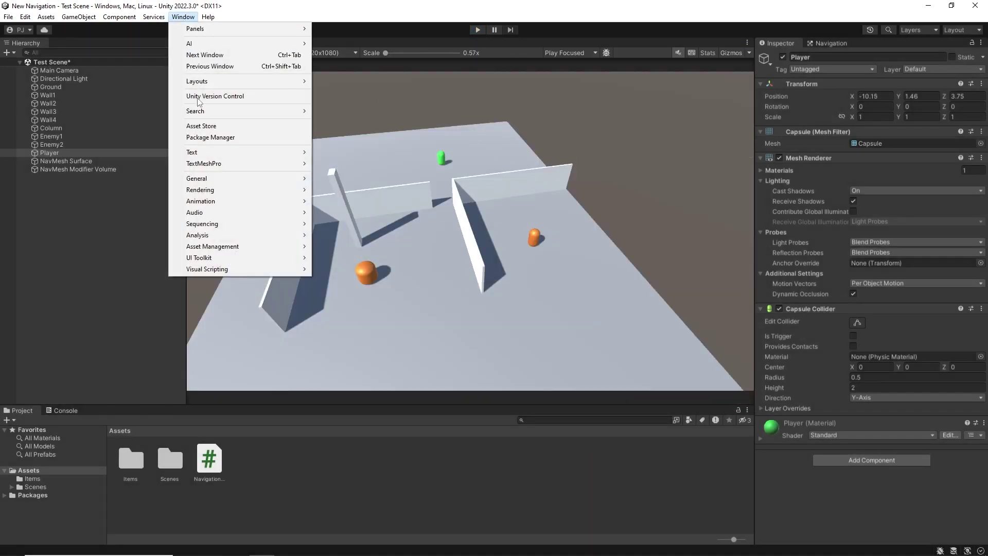
{"action": "left_click", "coordinate": [231, 138]}
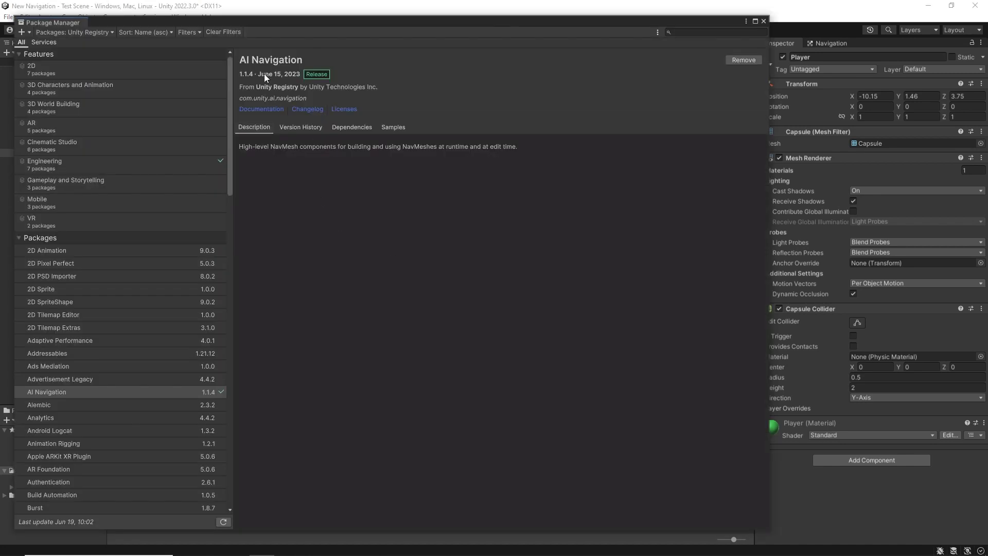
{"action": "left_click", "coordinate": [387, 128]}
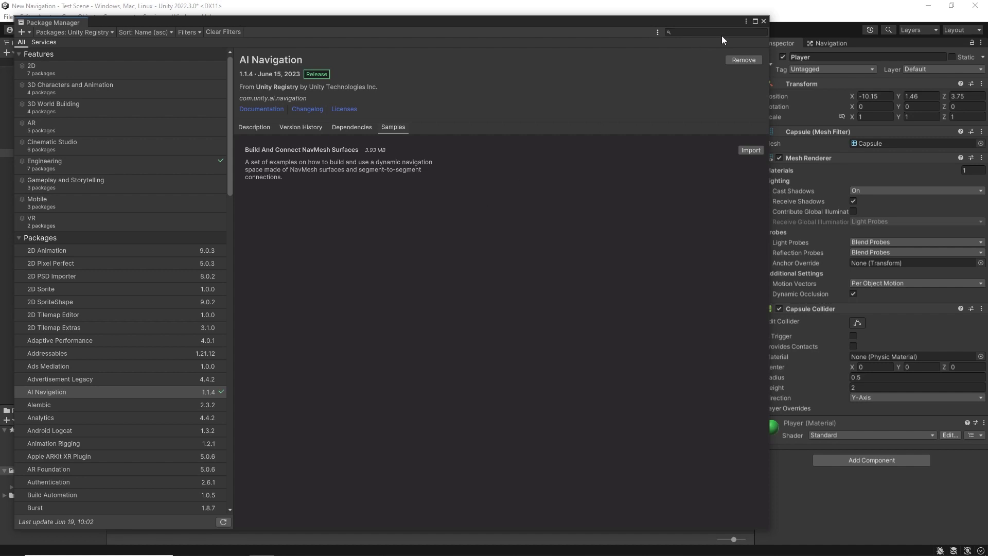
{"action": "left_click", "coordinate": [764, 21]}
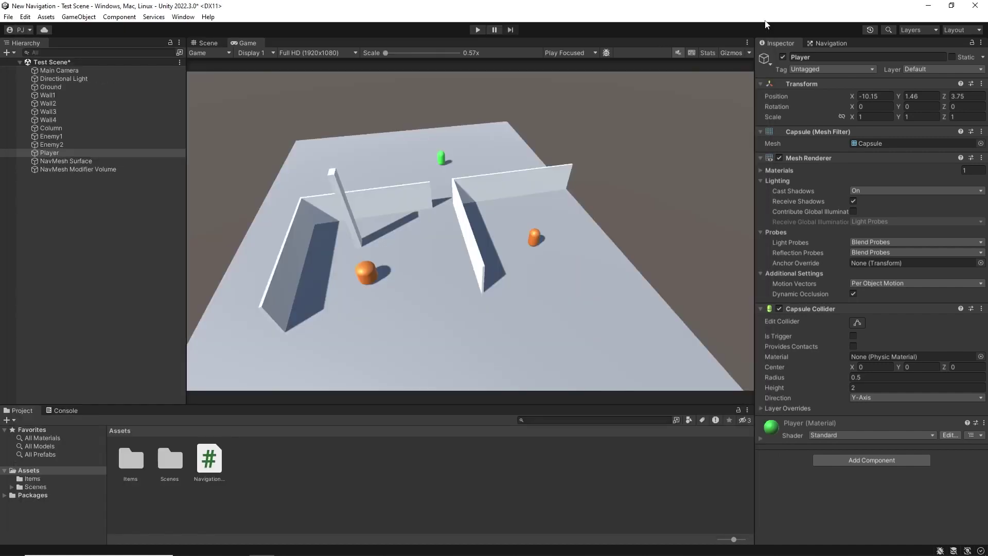
{"action": "left_click", "coordinate": [71, 18]}
{"action": "mouse_move", "coordinate": [142, 281]}
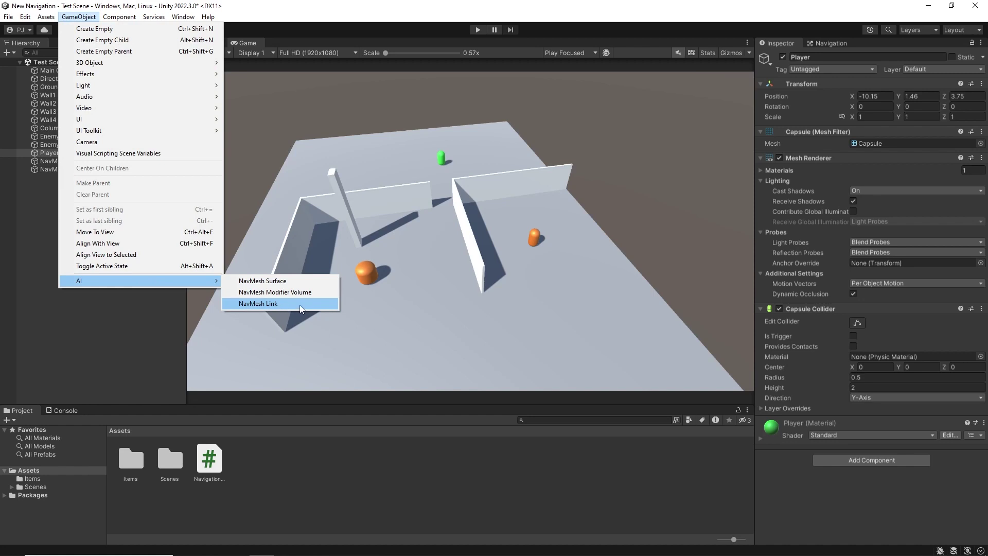
{"action": "left_click", "coordinate": [137, 337]}
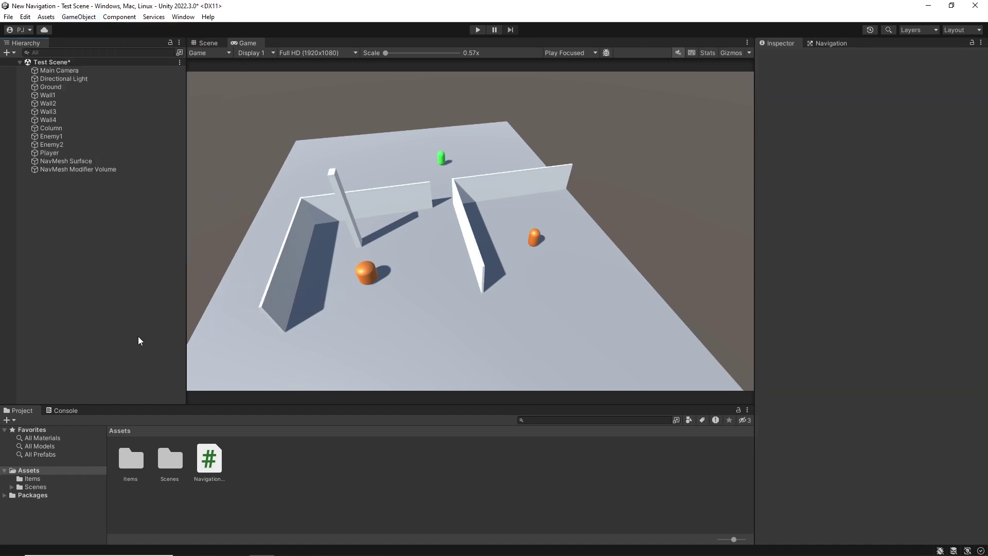